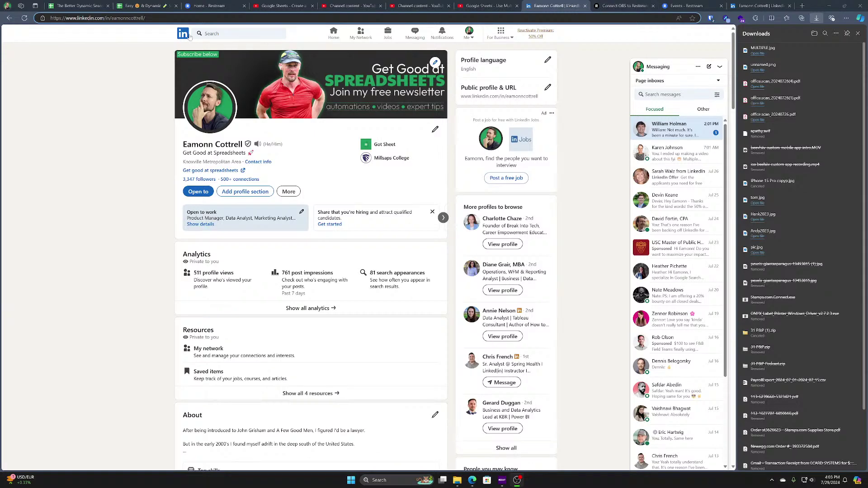
Step: Return to your own LinkedIn profile and reload the YouTube page to start the live stream
click(181, 34)
key(alt+Left)
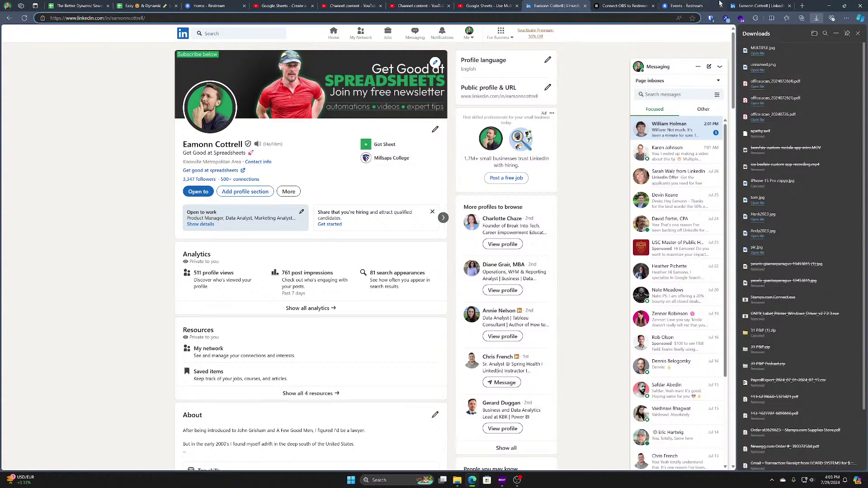
click(493, 8)
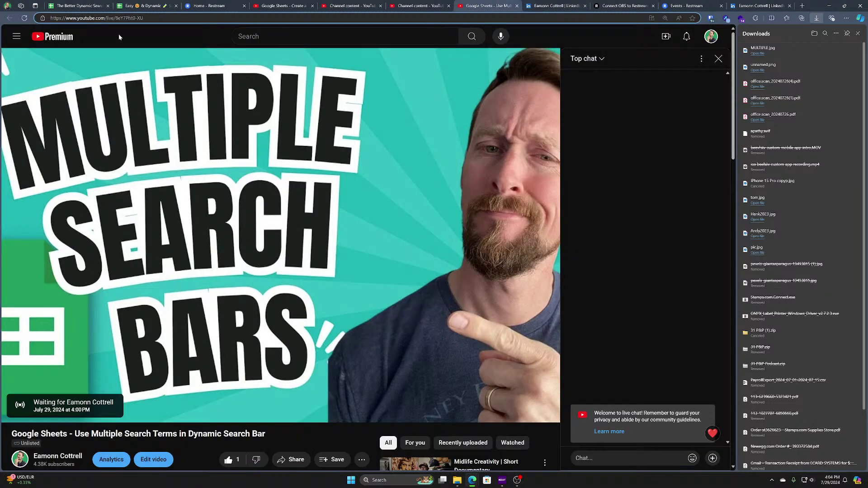
click(25, 20)
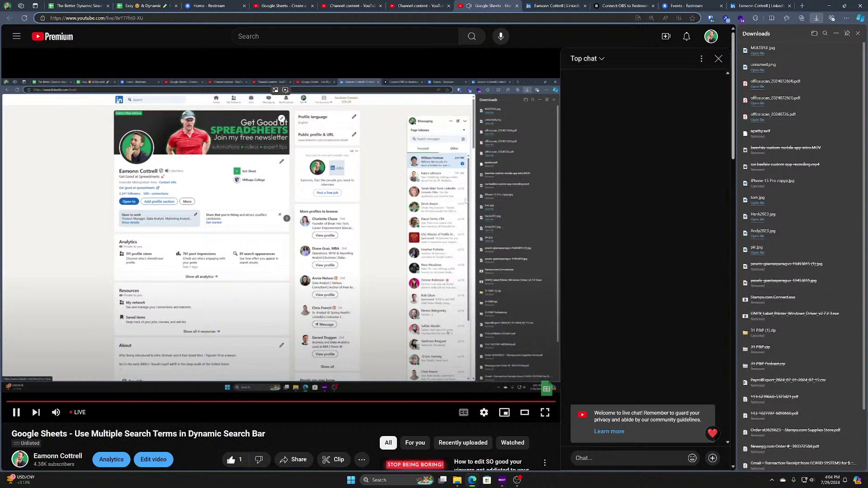
click(544, 5)
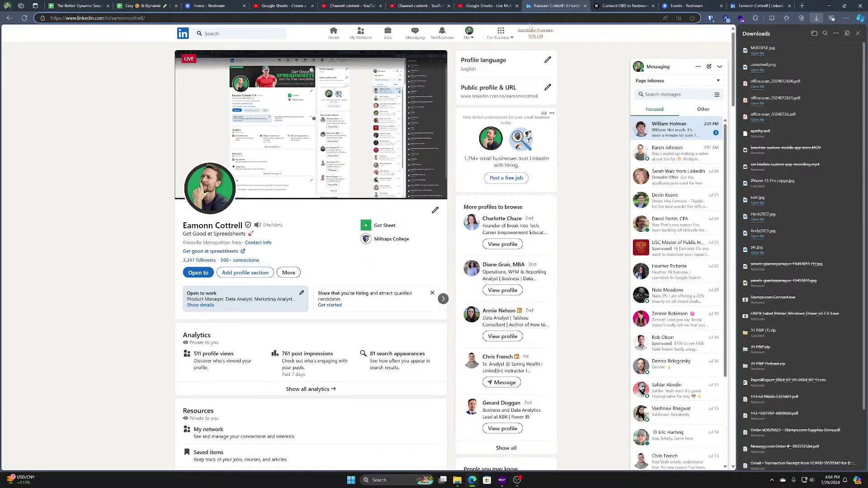
Step: Mute the YouTube stream, close the duplicate LinkedIn tab, and pause the profile's live video
click(492, 5)
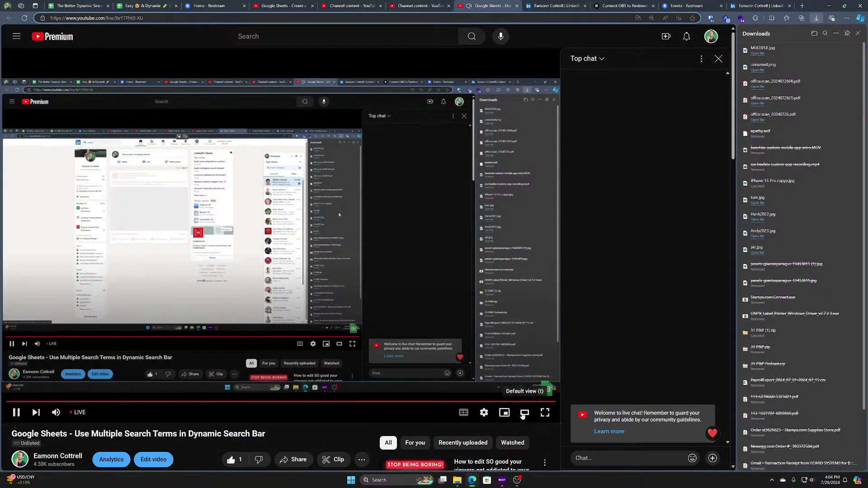
click(55, 412)
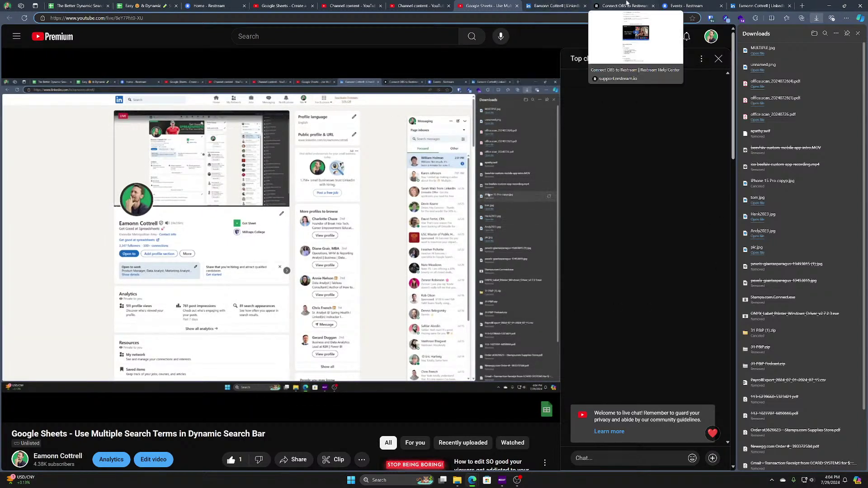
click(562, 6)
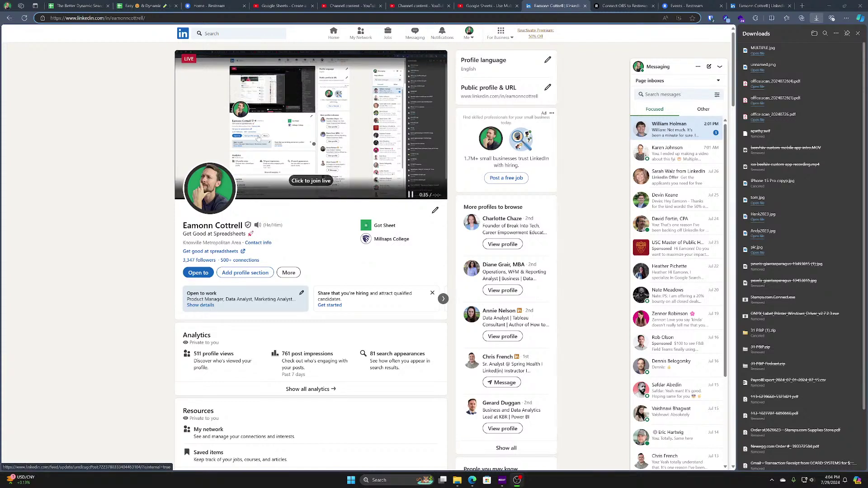
click(584, 6)
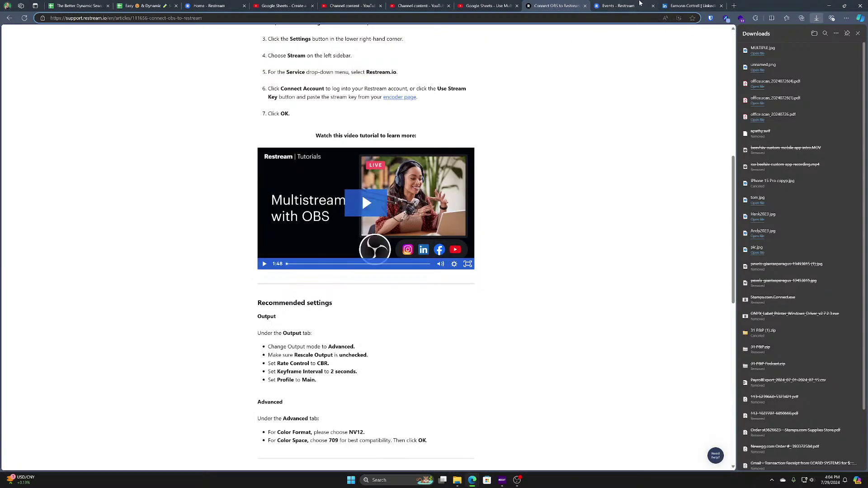
click(692, 6)
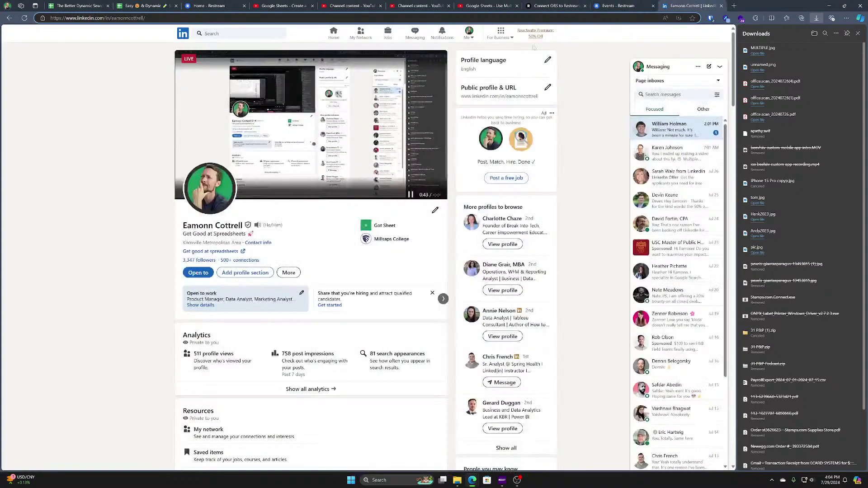
click(410, 194)
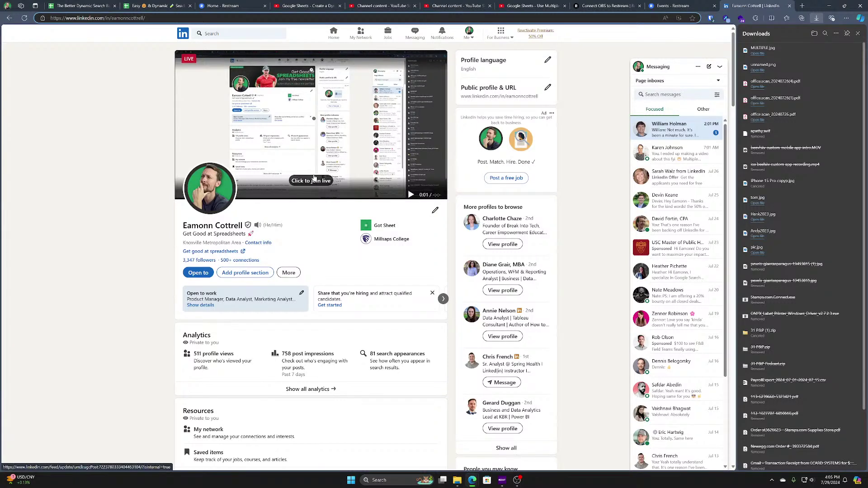
Step: Join the LinkedIn live broadcast, mute it, and post the comment 'Hey this a test.'
click(312, 181)
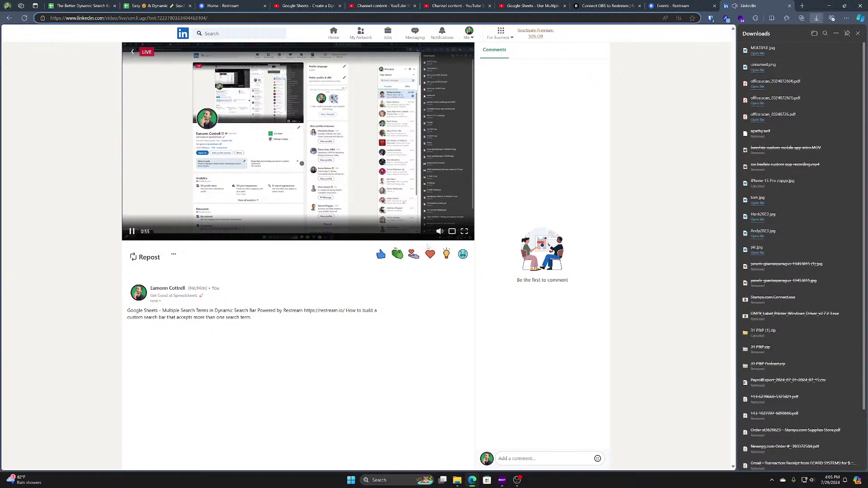
click(439, 230)
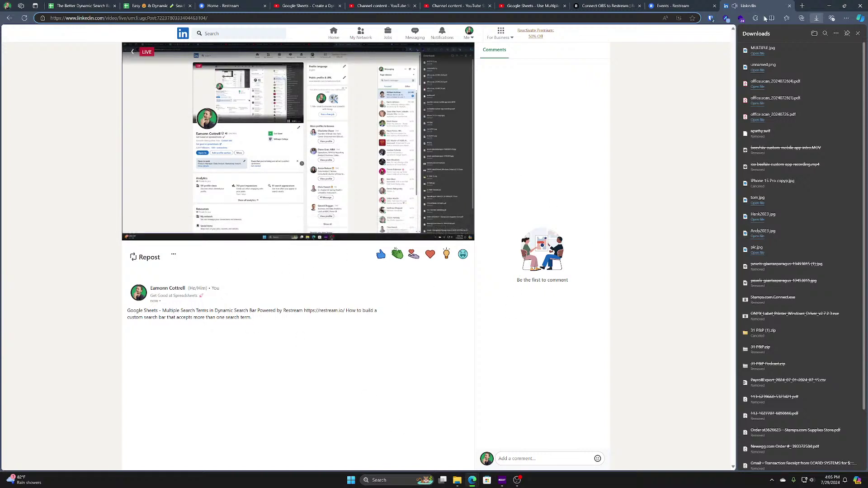
click(535, 458)
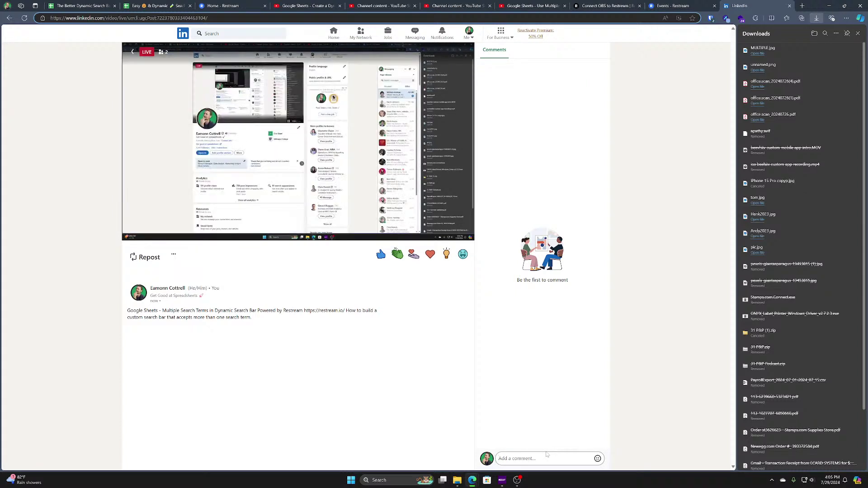
text(Hey thei)
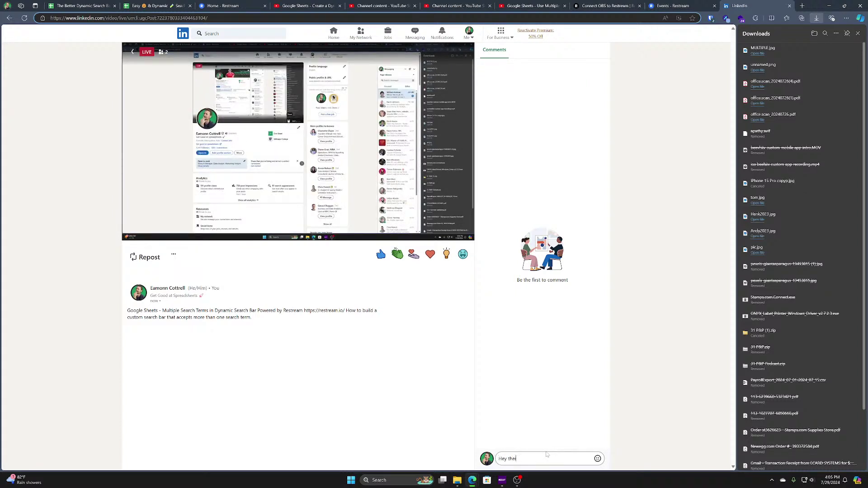
text(sis a te)
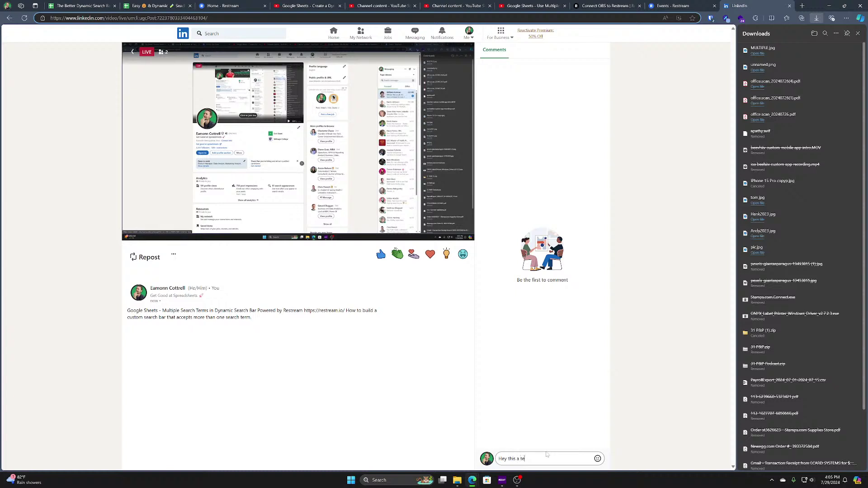
text(st.)
key(Return)
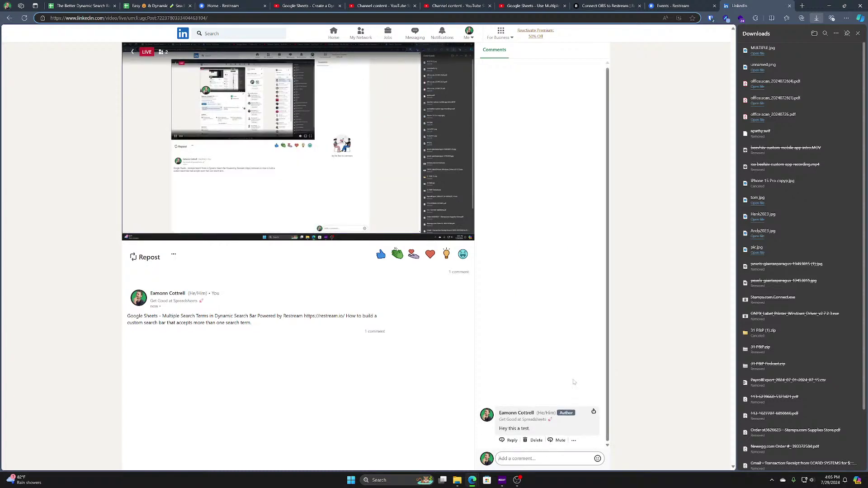
Step: Close the downloads panel and zoom the LinkedIn page in two steps
click(857, 34)
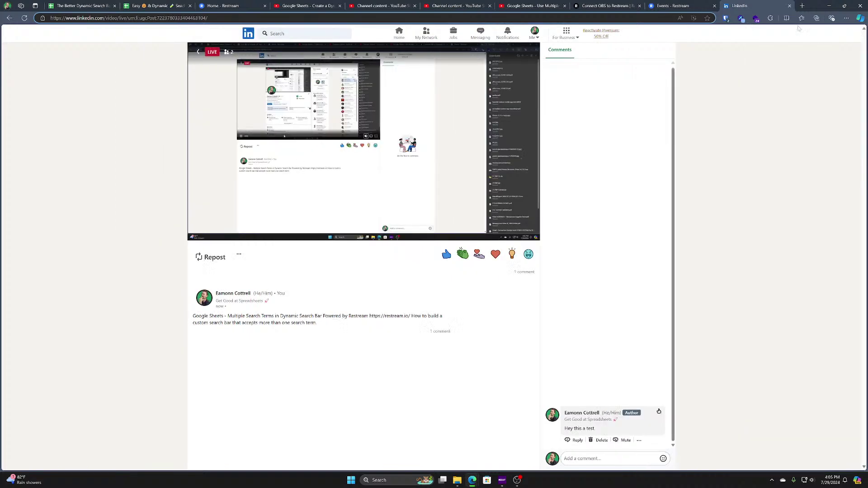
key(ctrl+plus)
key(ctrl+plus)
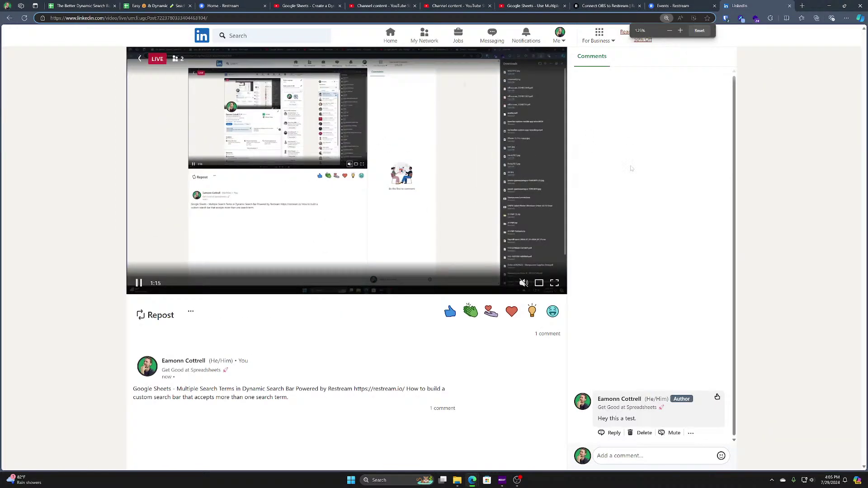
key(ctrl+plus)
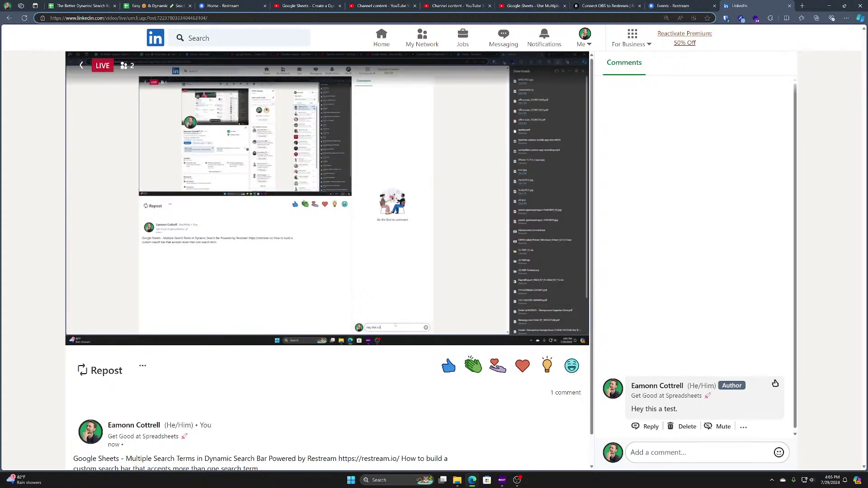
Step: Send 'Testing chat in Youtube' in the YouTube live chat
click(532, 5)
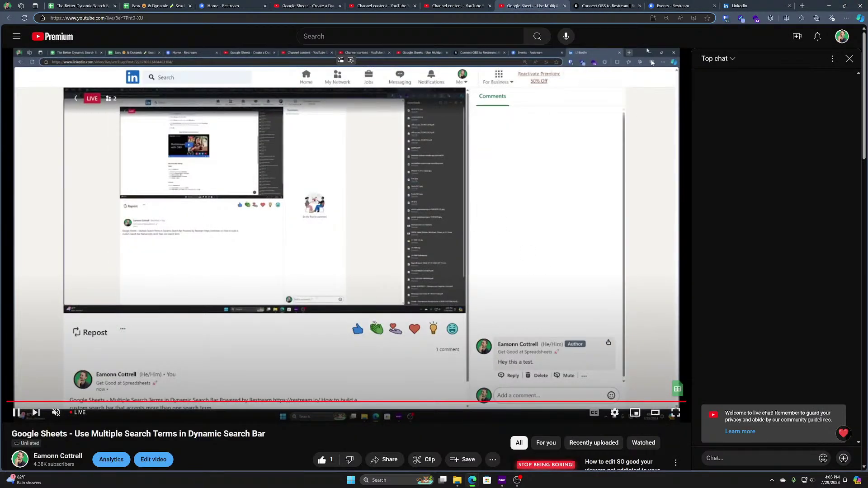
scroll(573, 366, down, 1)
scroll(573, 366, down, 1)
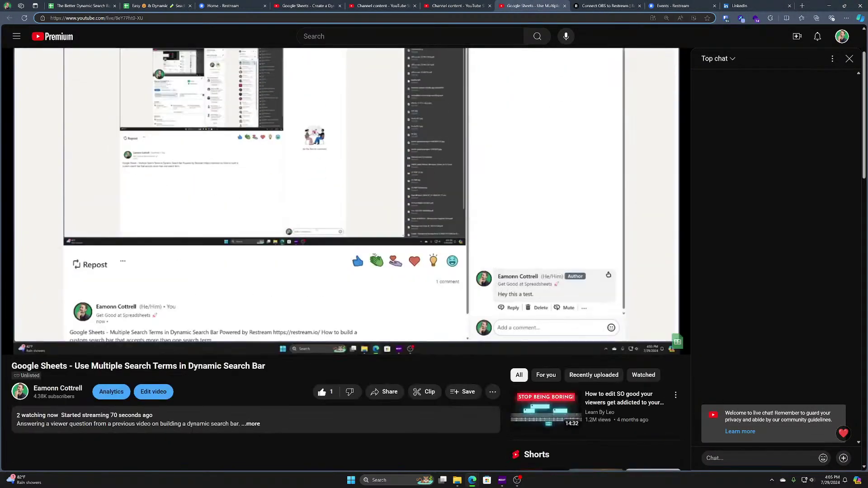
click(728, 463)
text(Testing)
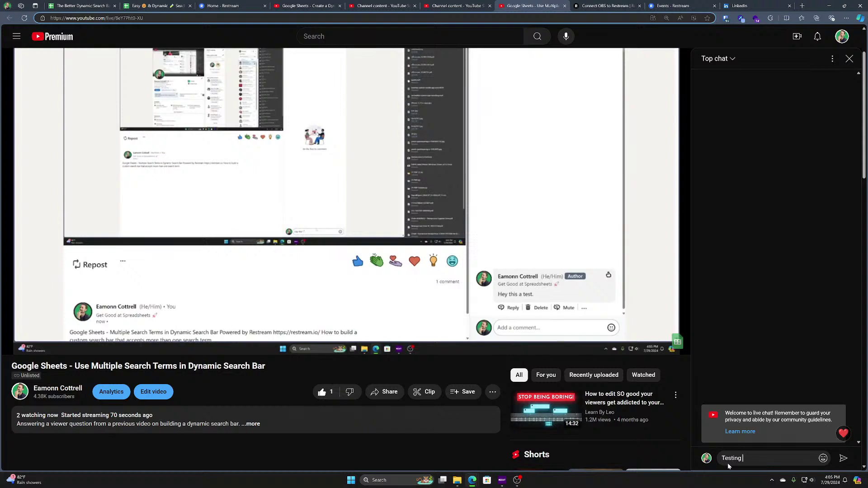
text( chat in Youtube)
key(Return)
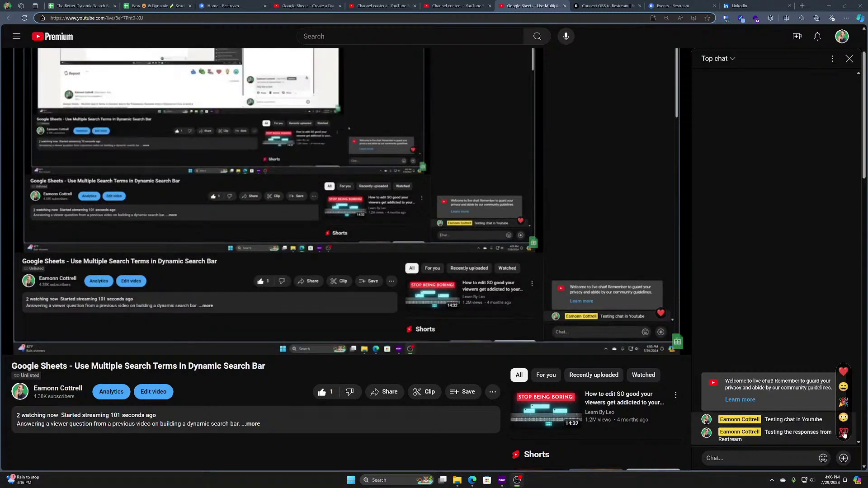
Step: Send a 100 emoji reaction and move the LinkedIn tab, leaving it at the end
click(843, 434)
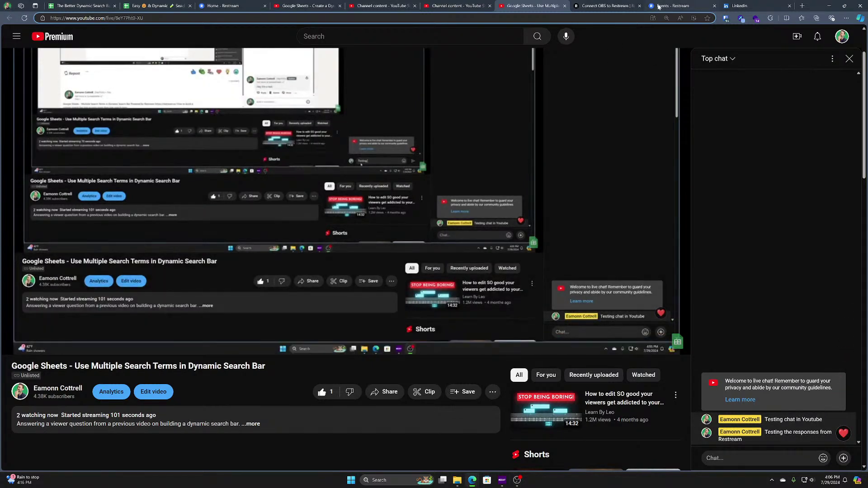
drag(742, 6, 592, 6)
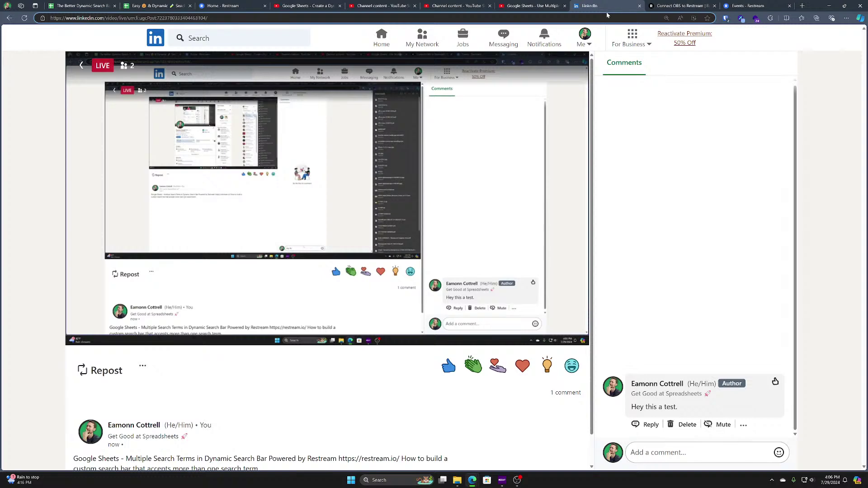
drag(596, 4, 678, 6)
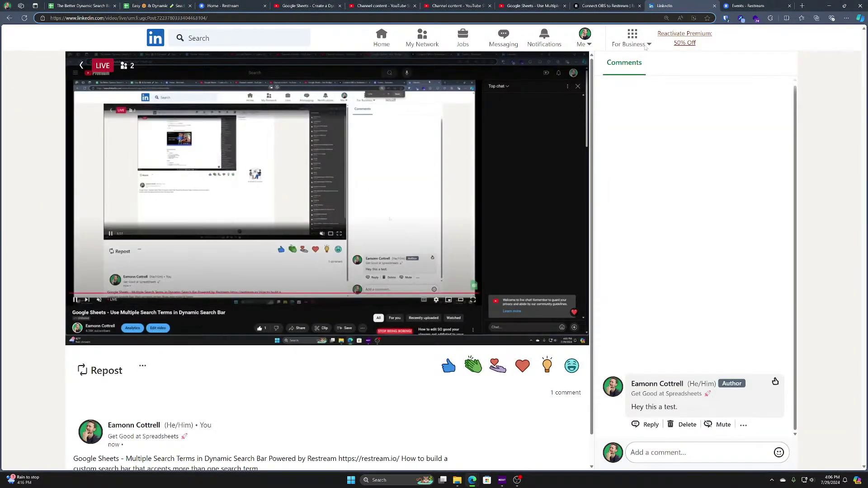
Step: View both search-bar spreadsheets, then move the dynamic search bar tutorial tab to the first slot
click(179, 5)
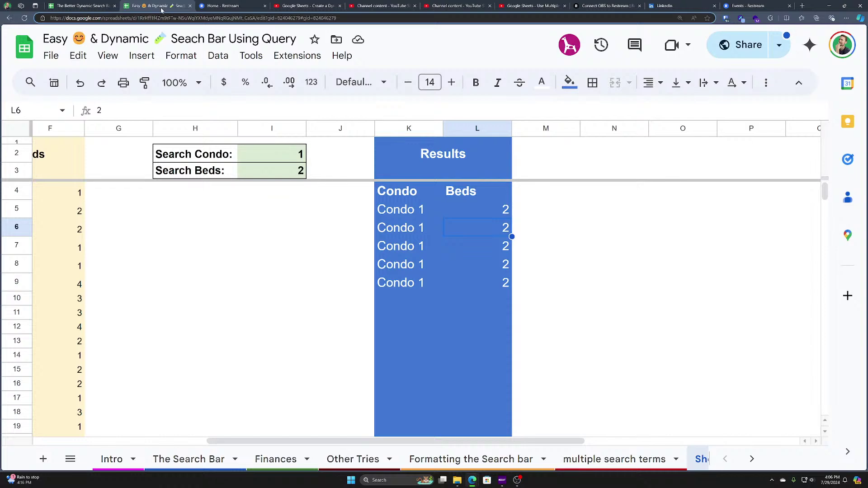
click(93, 6)
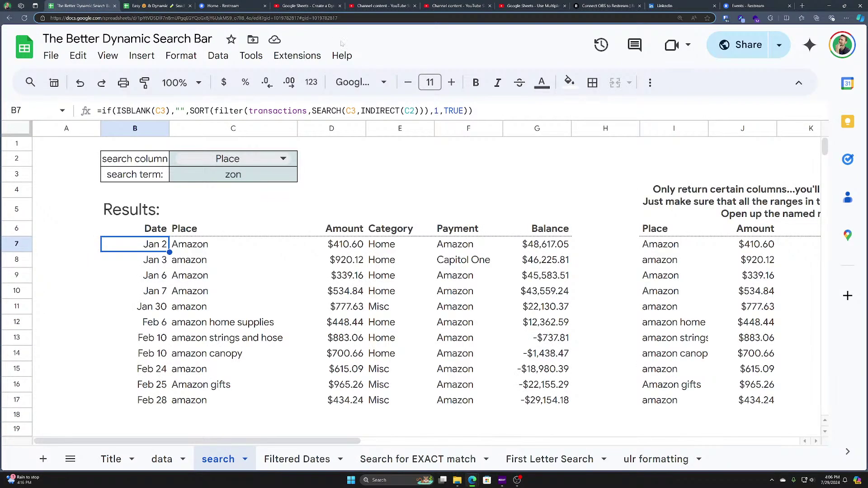
drag(304, 4, 86, 6)
click(136, 17)
text(stud)
scroll(201, 137, up, 8)
scroll(201, 137, up, 10)
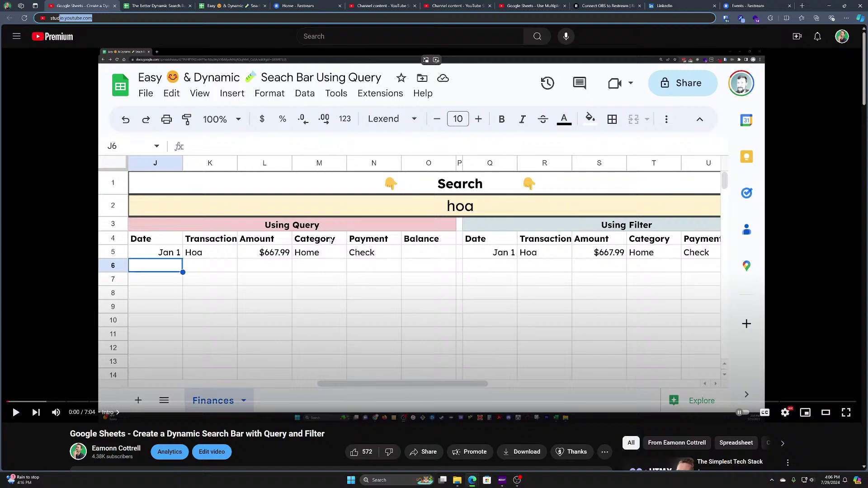
Step: Scroll to the rental listings comment, highlight its question and expand it with Read more
scroll(323, 253, down, 2)
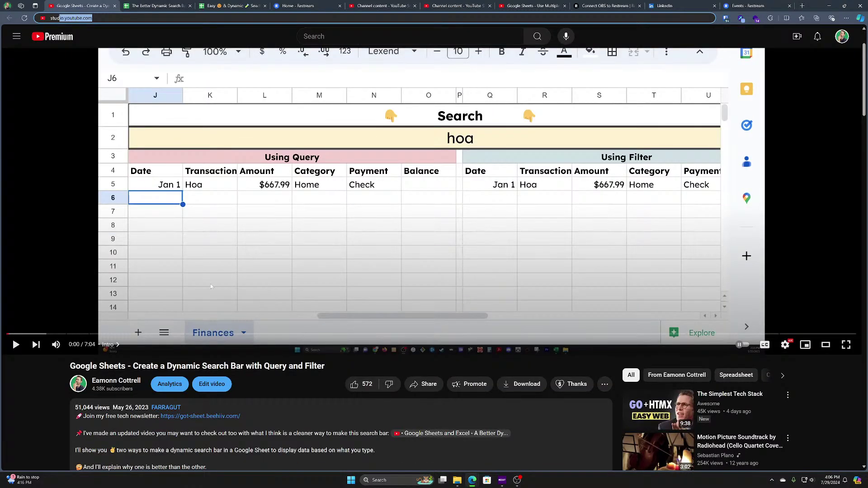
scroll(211, 286, down, 10)
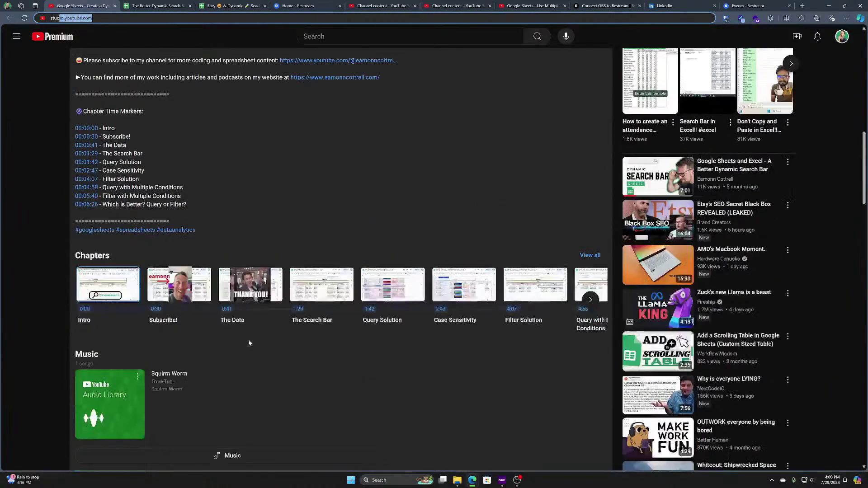
scroll(248, 343, down, 10)
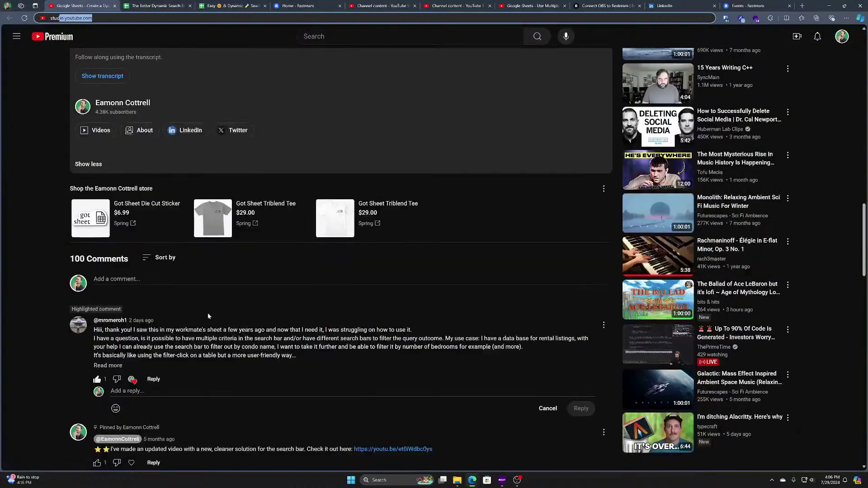
scroll(208, 316, down, 3)
drag(94, 227, 246, 253)
click(112, 264)
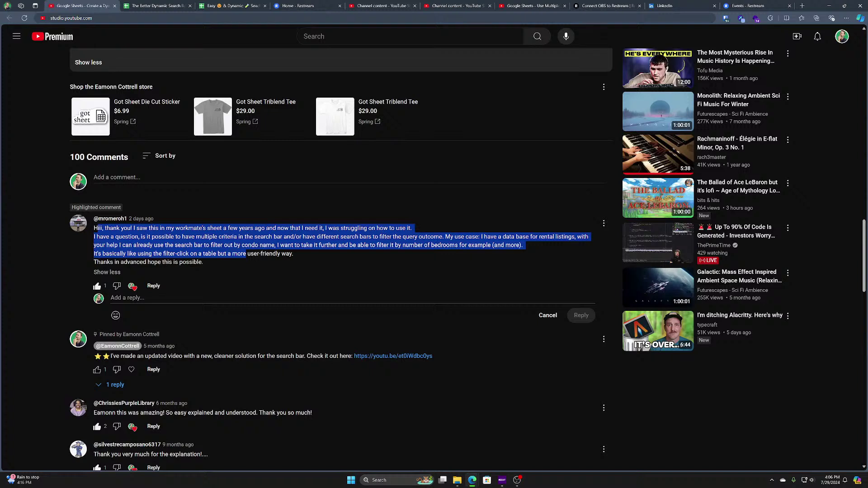
Step: Highlight the multiple-criteria and different-search-bars wording, then return to The Better Dynamic Search Bar spreadsheet
drag(196, 236, 356, 239)
scroll(360, 249, down, 1)
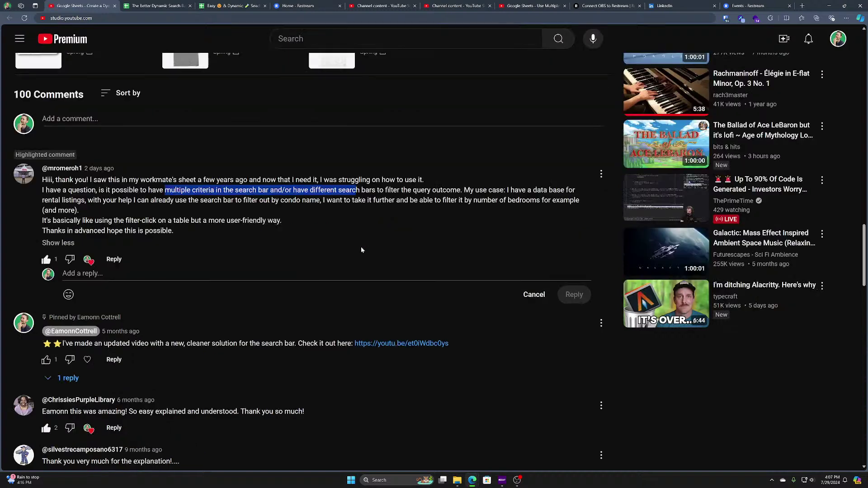
key(ctrl+plus)
key(ctrl+plus)
click(381, 185)
drag(360, 166, 403, 167)
click(165, 5)
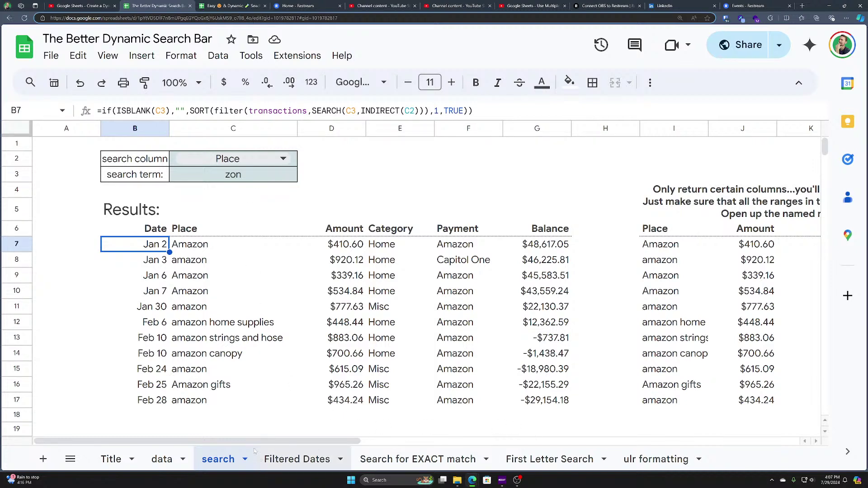
Step: Select the first result cell and copy its results formula from the formula bar
click(177, 190)
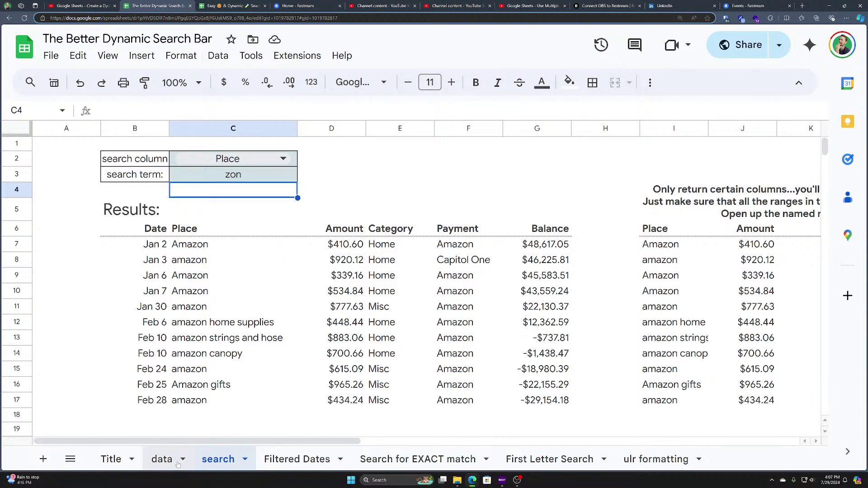
click(166, 247)
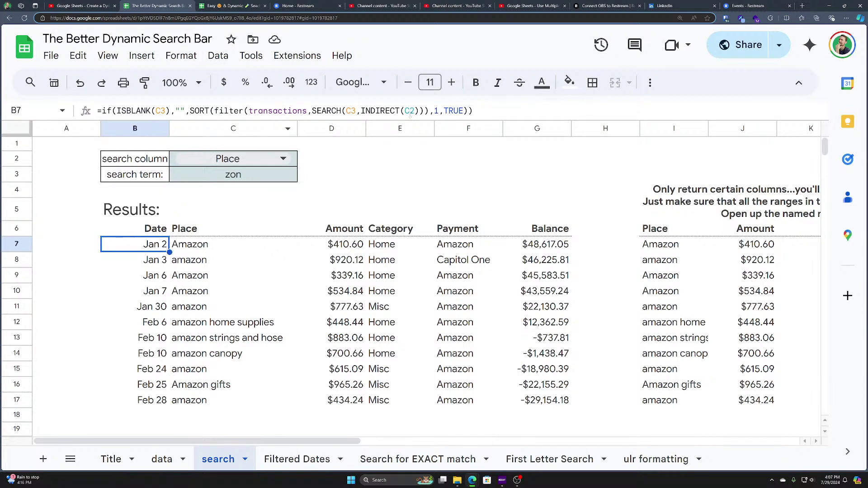
drag(473, 111, 101, 109)
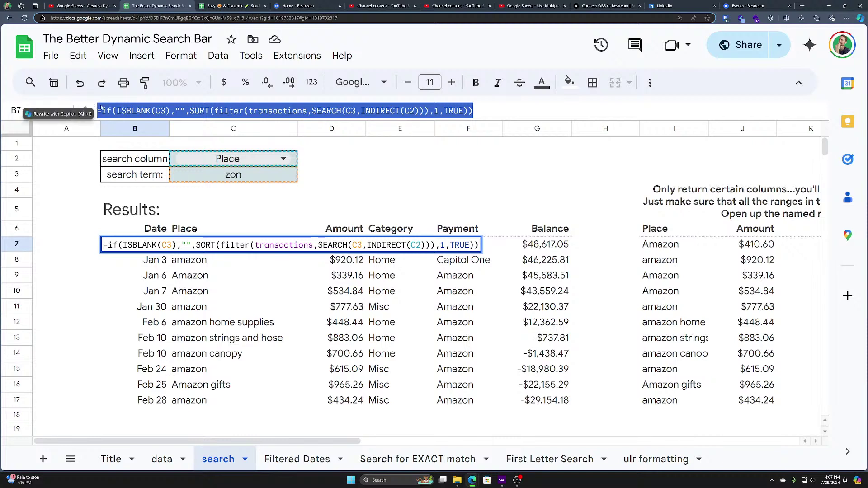
key(ctrl+c)
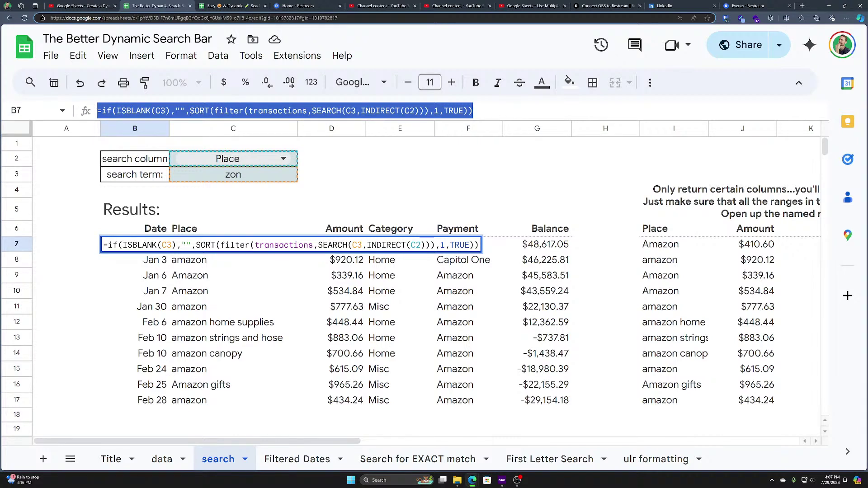
Step: Review the search column options, Category and Place, and keep Place
click(217, 179)
key(Up)
key(Return)
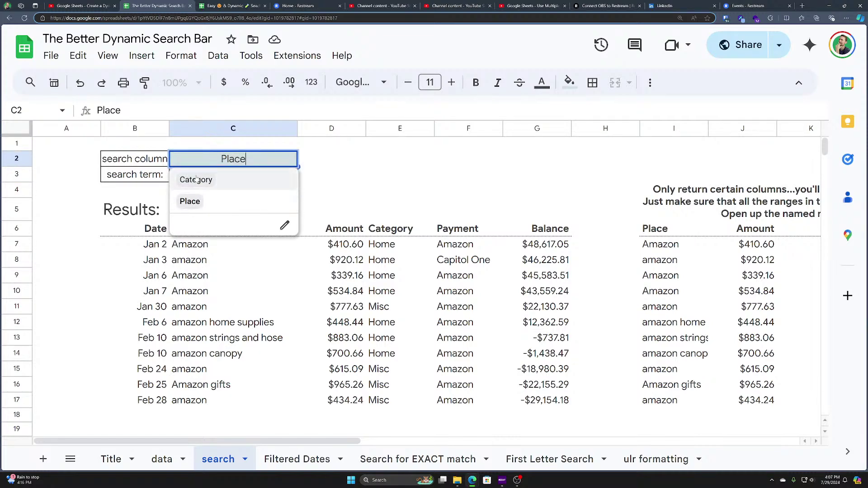
key(Tab)
Step: Open The Search Bar sheet in the Easy & Dynamic search spreadsheet
click(242, 5)
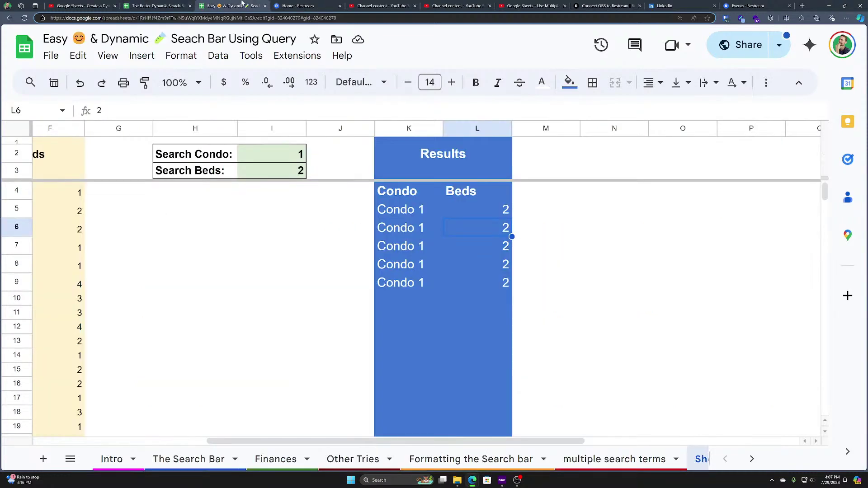
click(190, 459)
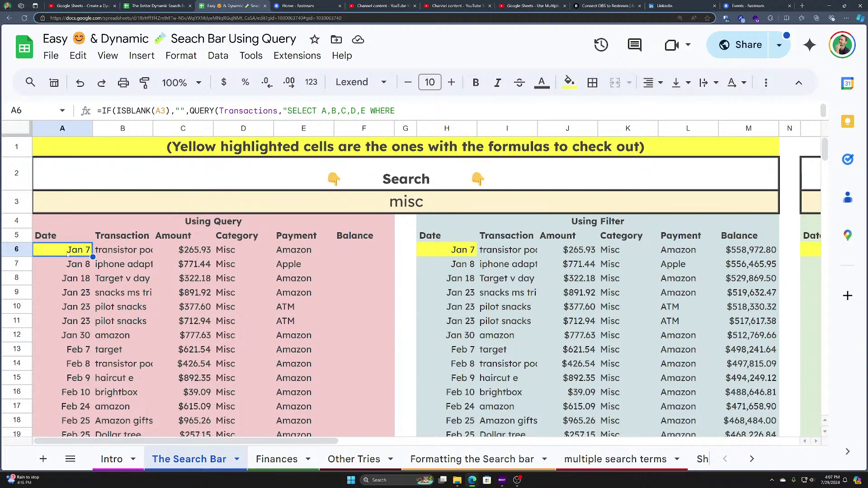
Step: Change the search box from misc to home
click(291, 200)
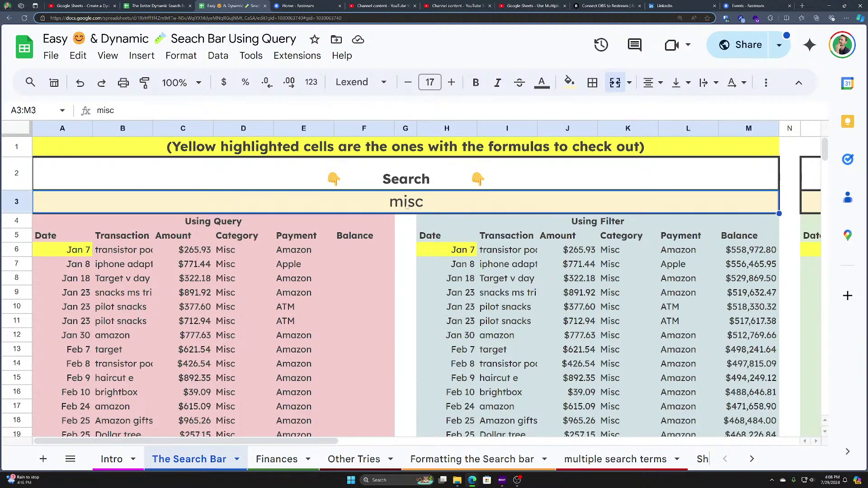
text(home)
key(Return)
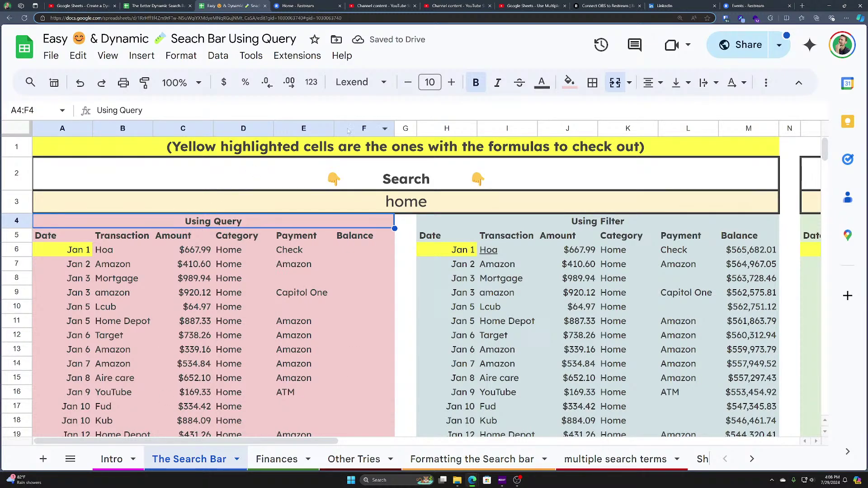
Step: Select the query table and review the full QUERY formula in A6 with its argument help
drag(348, 131, 63, 129)
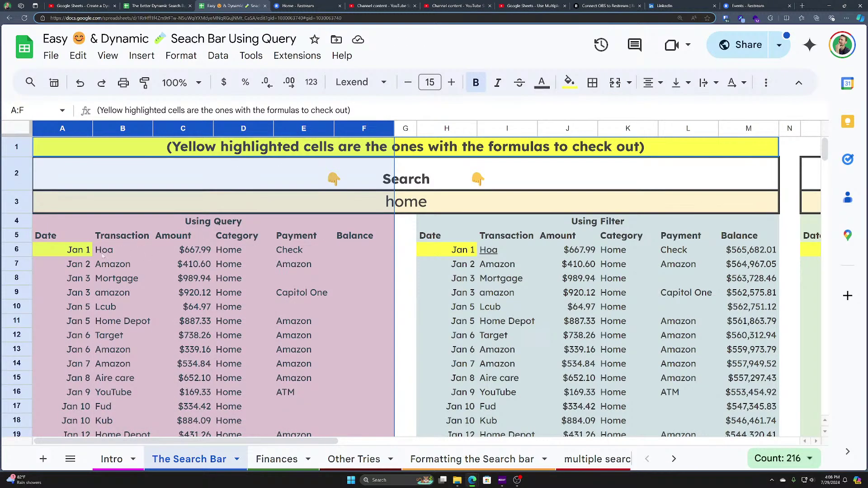
click(81, 249)
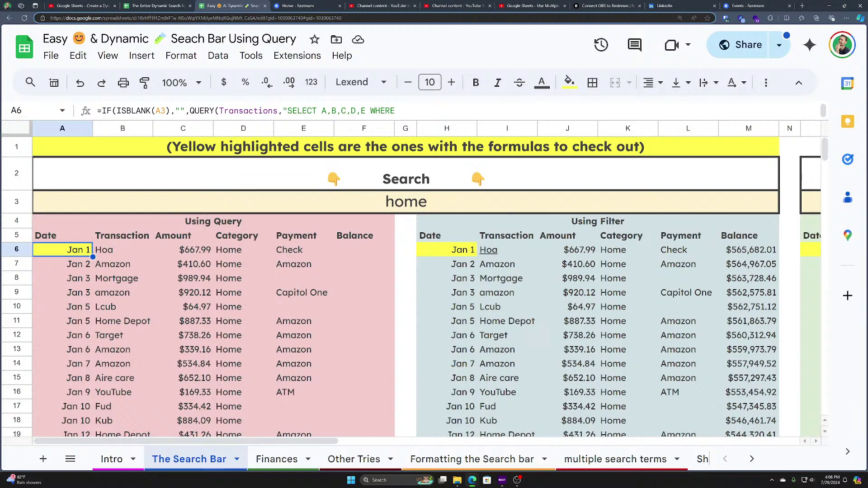
drag(286, 122, 286, 168)
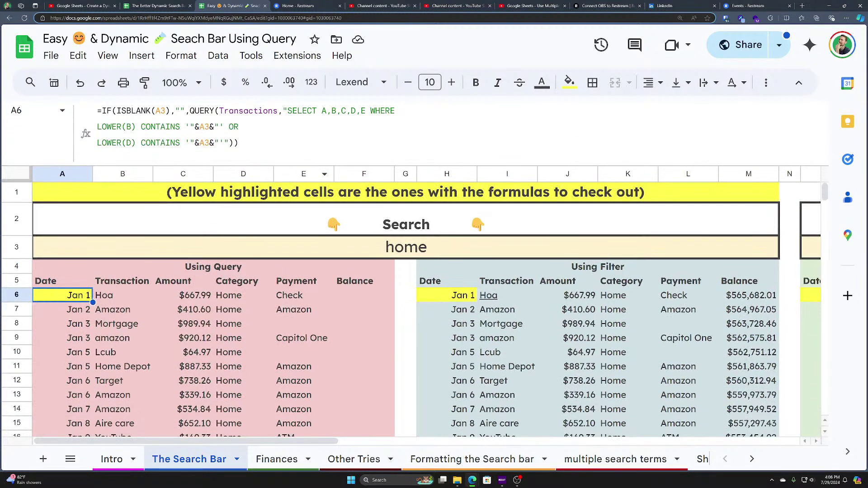
drag(239, 143, 96, 111)
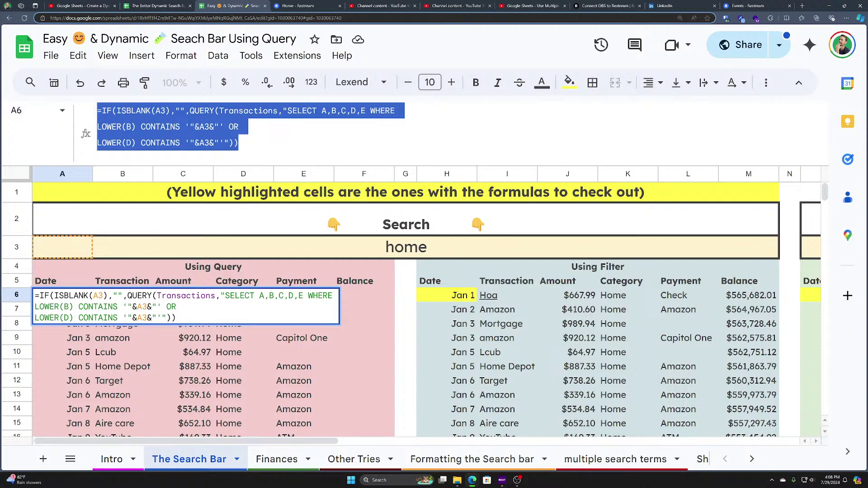
click(307, 111)
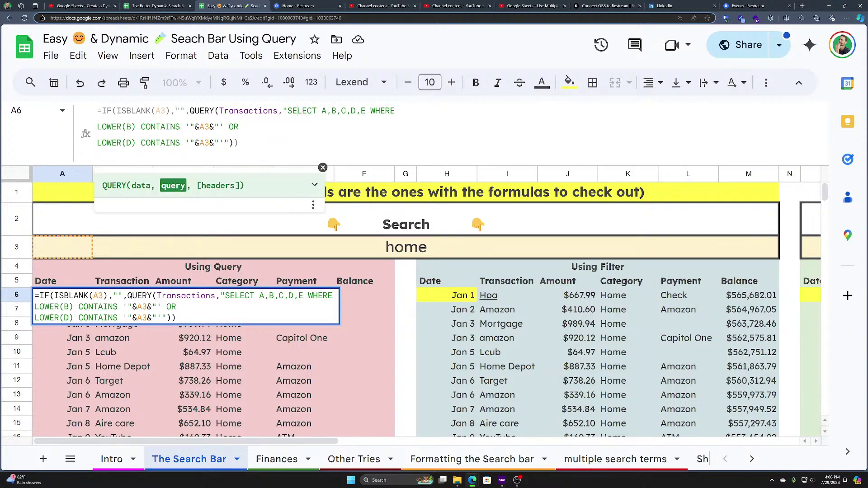
key(Escape)
Step: Check the Finances source sheet, then review the CONTAINS conditions in A6's QUERY without changes
click(276, 459)
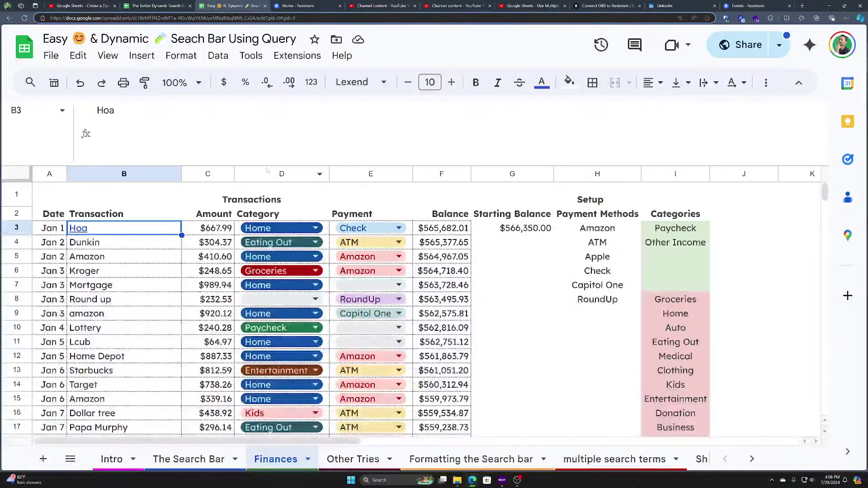
click(188, 459)
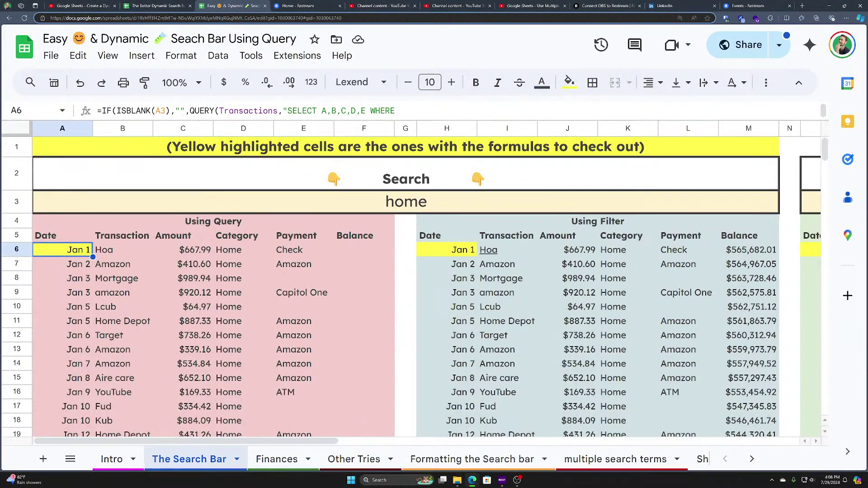
double_click(89, 249)
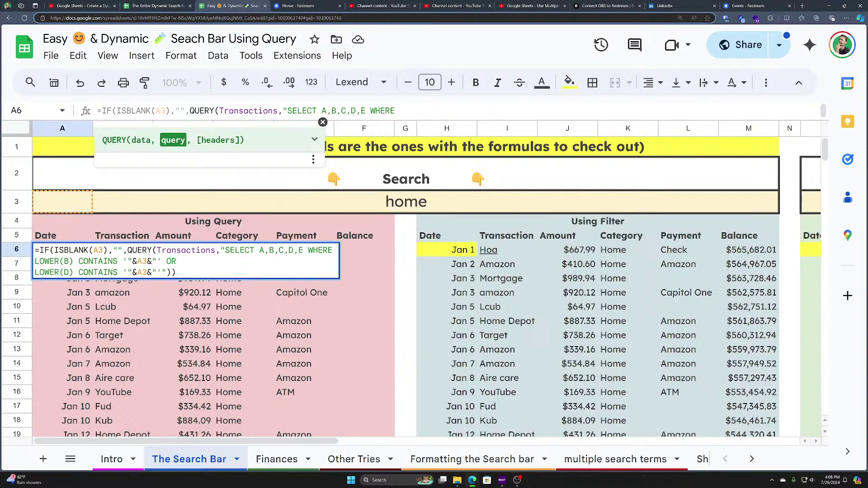
drag(176, 272, 35, 262)
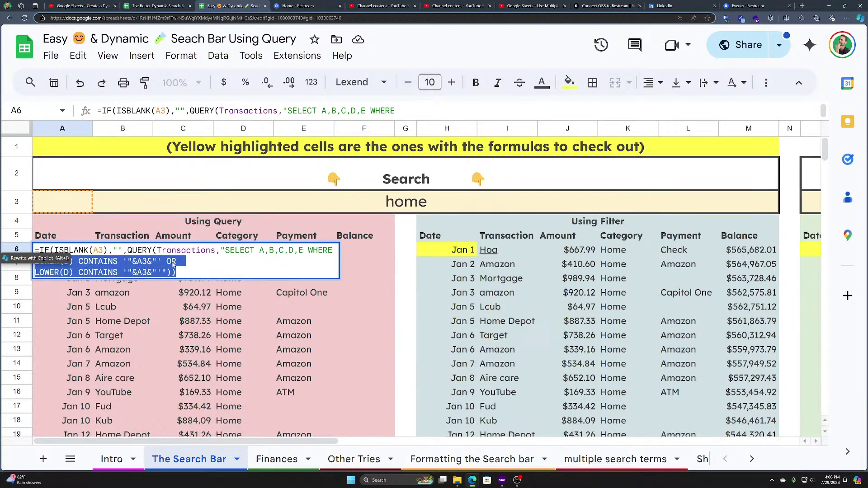
key(Escape)
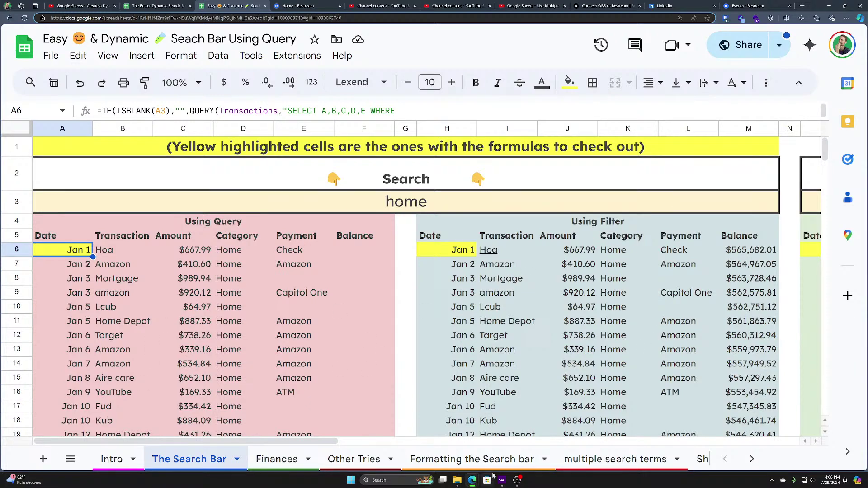
scroll(655, 461, down, 1)
Step: On Sheet9, narrow spacer columns D and G together, then go to the YouTube comments page
click(656, 460)
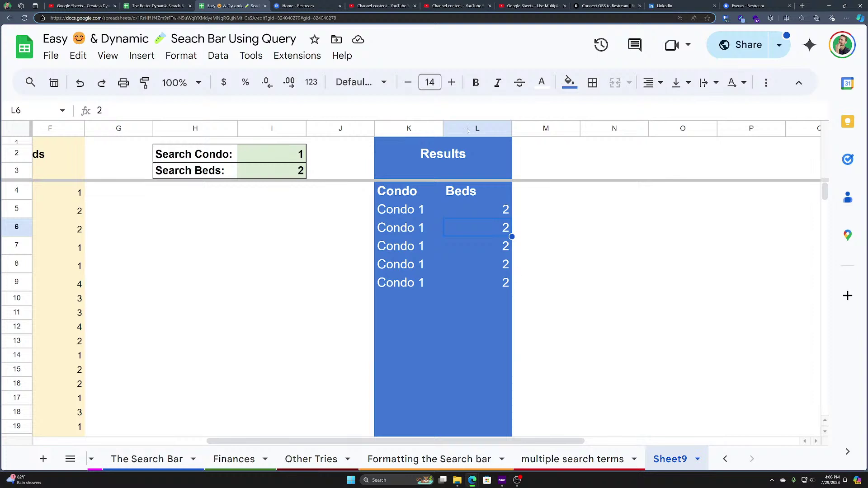
scroll(461, 246, left, 5)
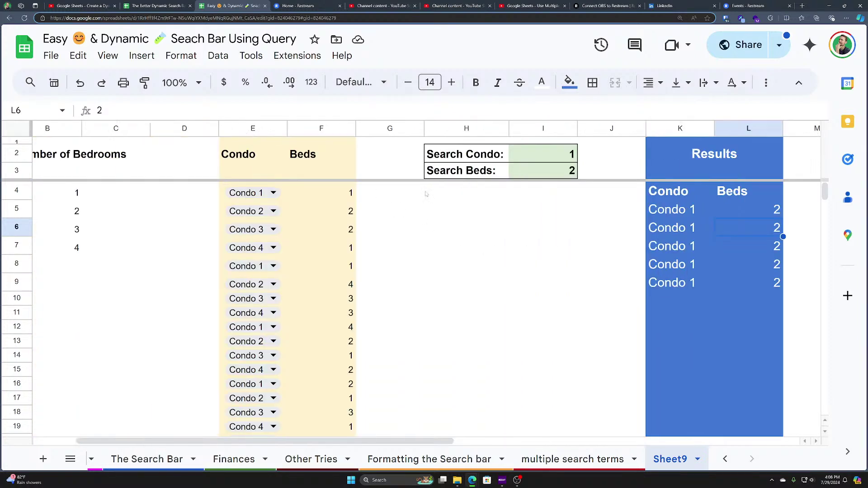
scroll(426, 193, left, 3)
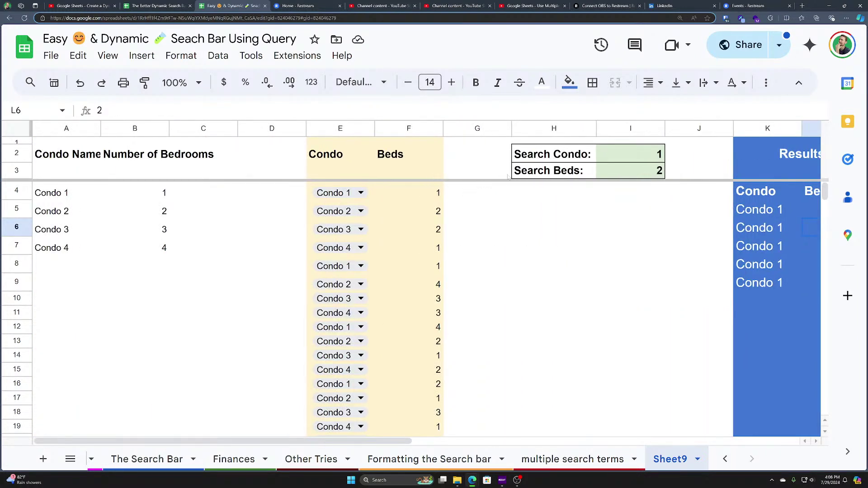
click(275, 129)
ctrl+click(486, 128)
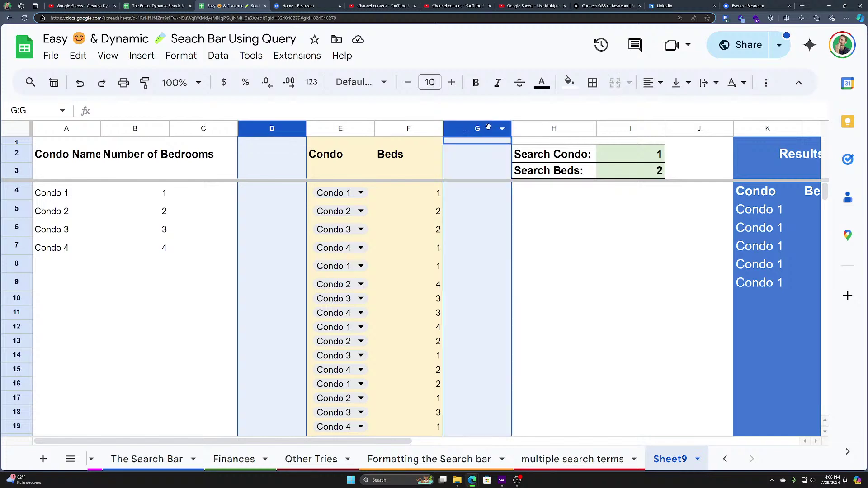
drag(510, 128, 464, 129)
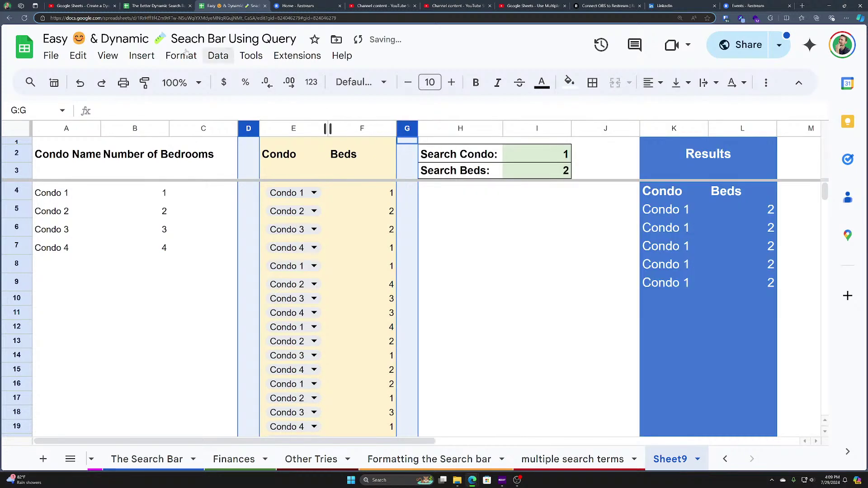
click(118, 4)
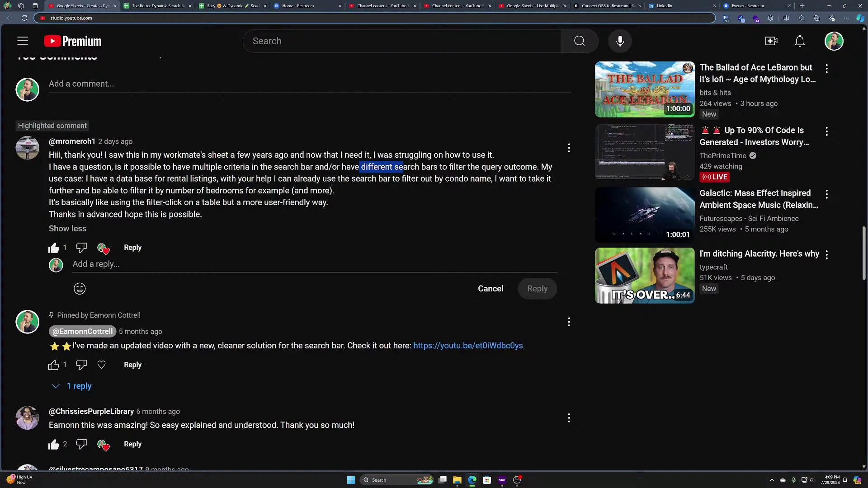
drag(202, 215, 58, 167)
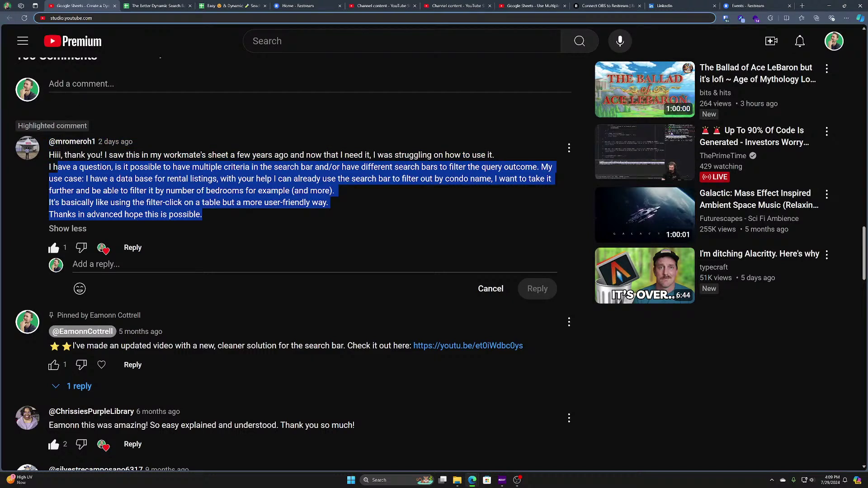
click(58, 167)
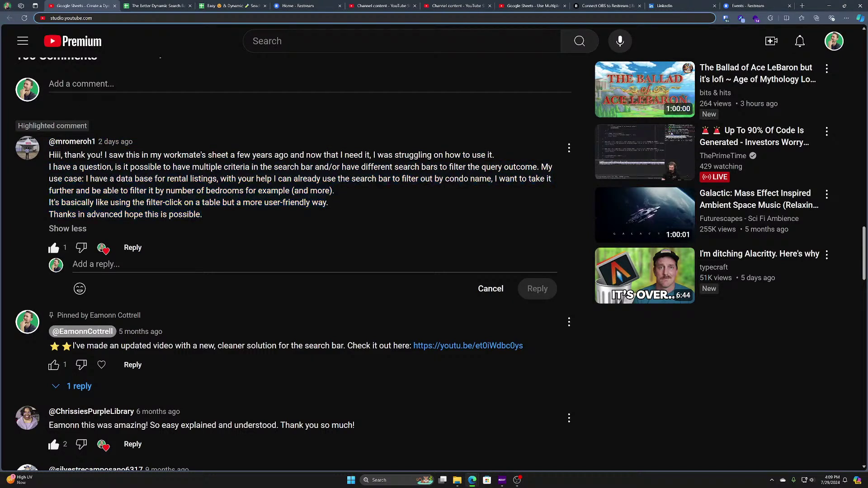
drag(103, 179, 222, 180)
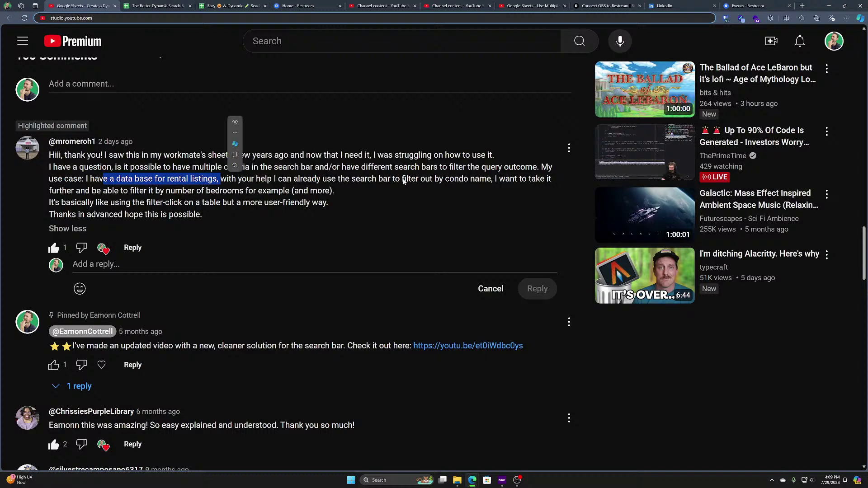
drag(355, 179, 372, 193)
click(372, 193)
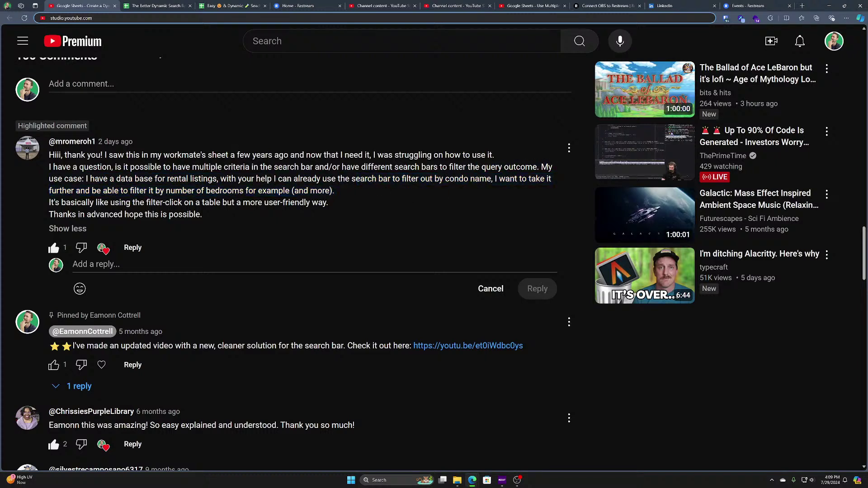
Step: Return to the Easy & Dynamic query spreadsheet and narrow column J beside the Results panel
key(ctrl+Tab)
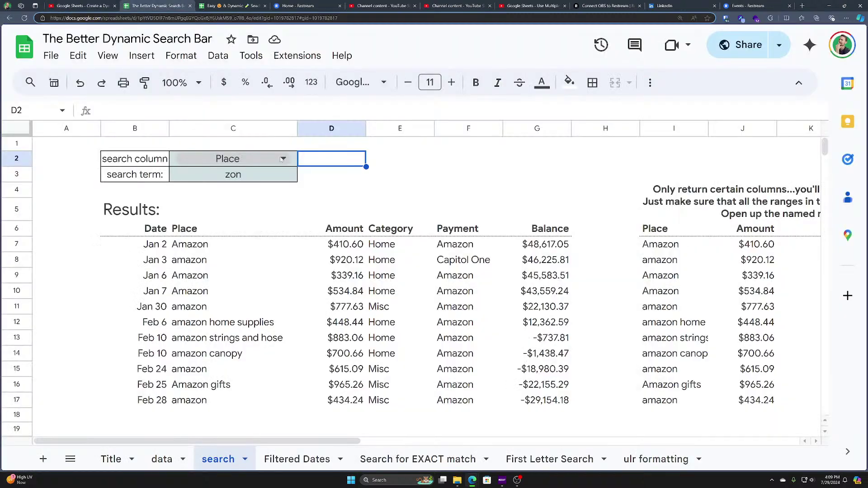
key(ctrl+Tab)
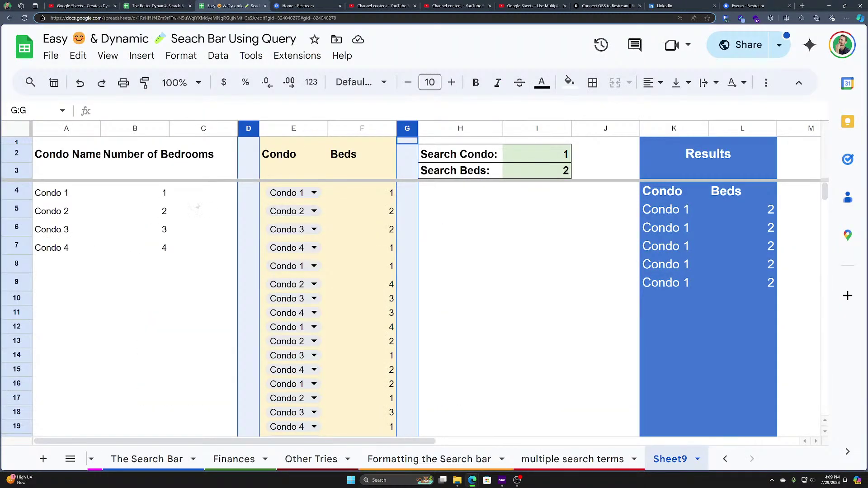
drag(64, 196, 143, 244)
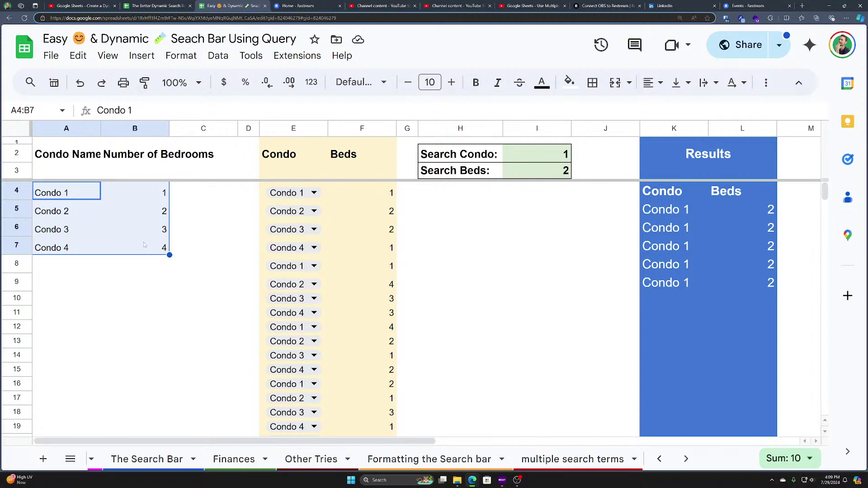
click(635, 128)
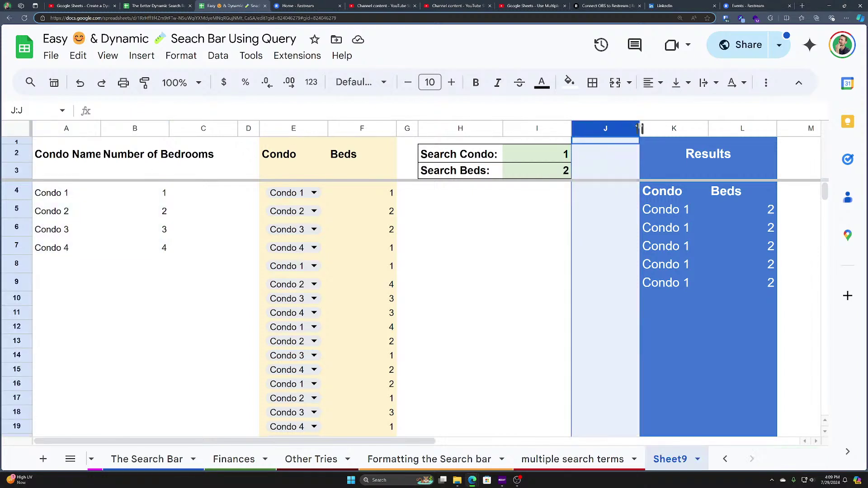
drag(639, 128, 587, 128)
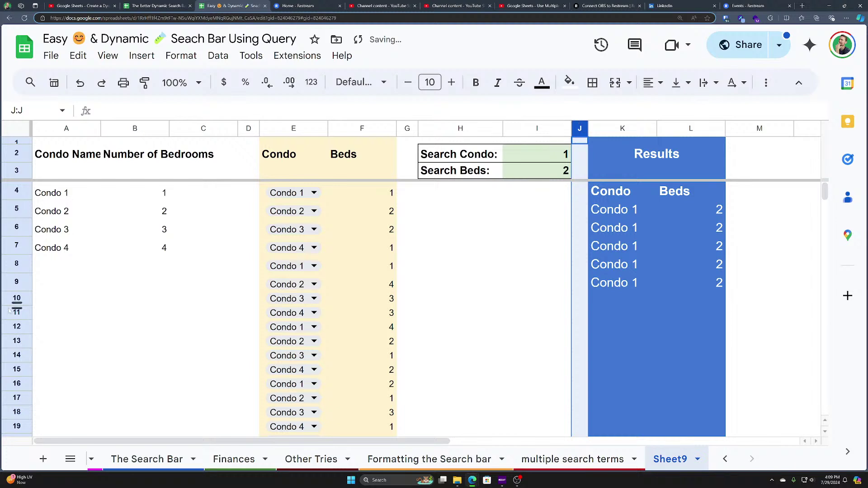
Step: Highlight the condo names, bedroom counts and condo/beds list, then select the first Beds value in F4
drag(69, 193, 68, 247)
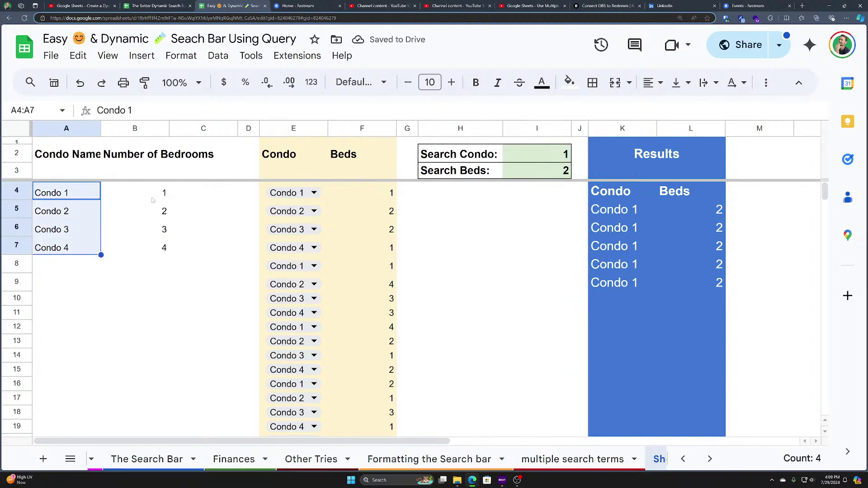
drag(153, 199, 153, 264)
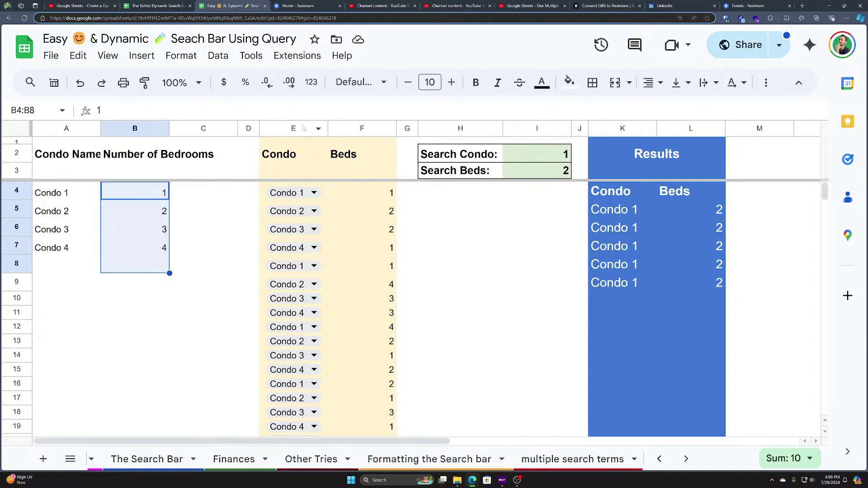
drag(304, 128, 359, 129)
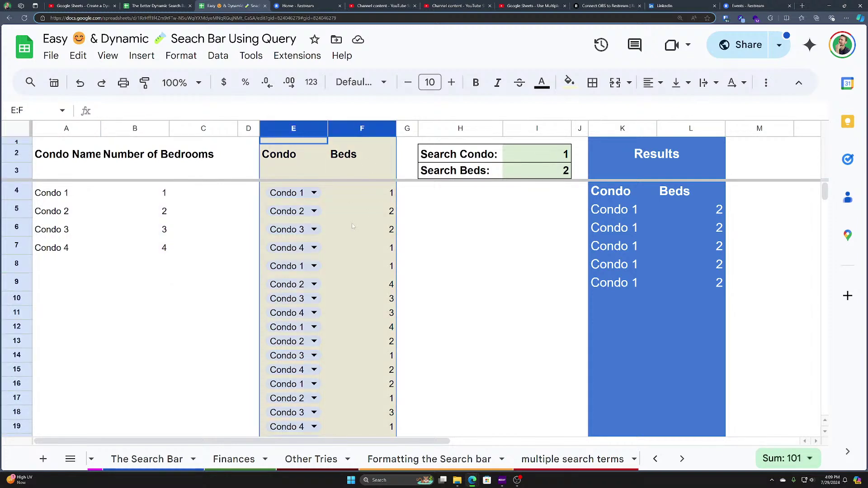
scroll(352, 226, down, 6)
scroll(355, 282, down, 2)
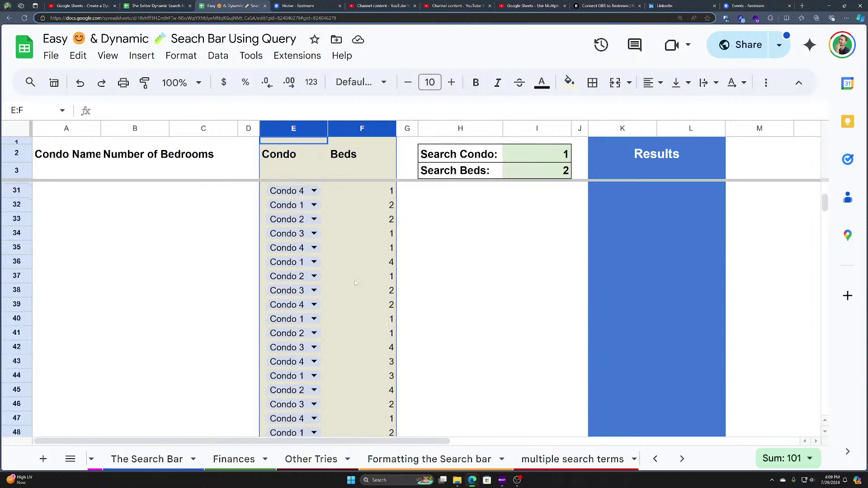
scroll(359, 290, down, 2)
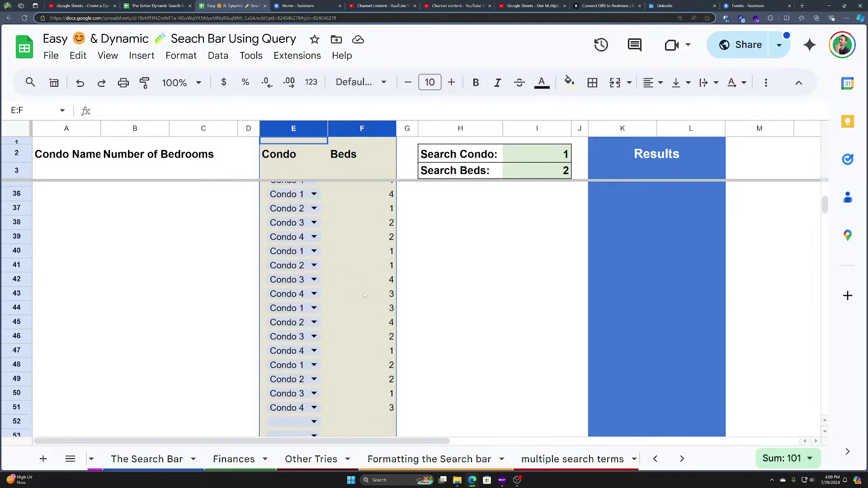
scroll(352, 271, up, 10)
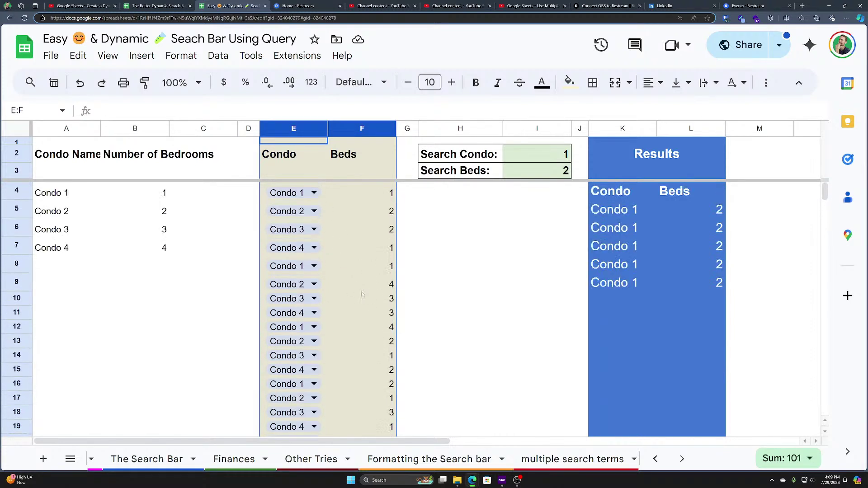
click(368, 194)
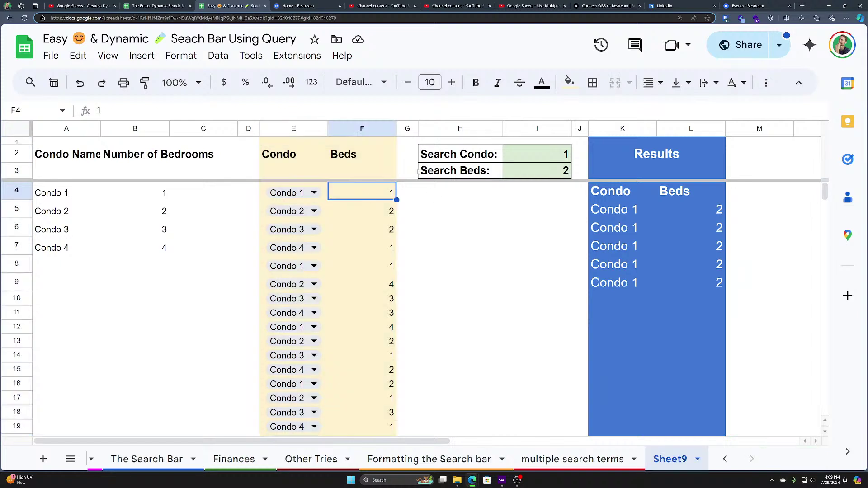
Step: Set Search Condo in I2 to 2 and check the Condo 2 results
click(622, 211)
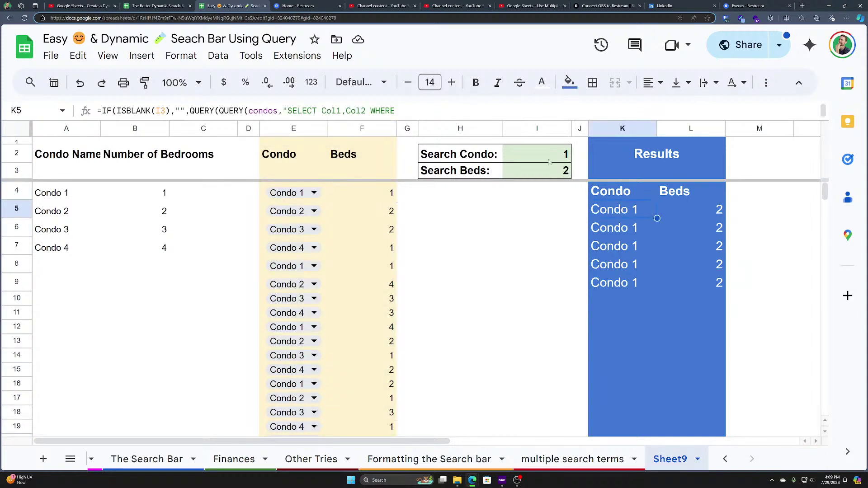
click(558, 154)
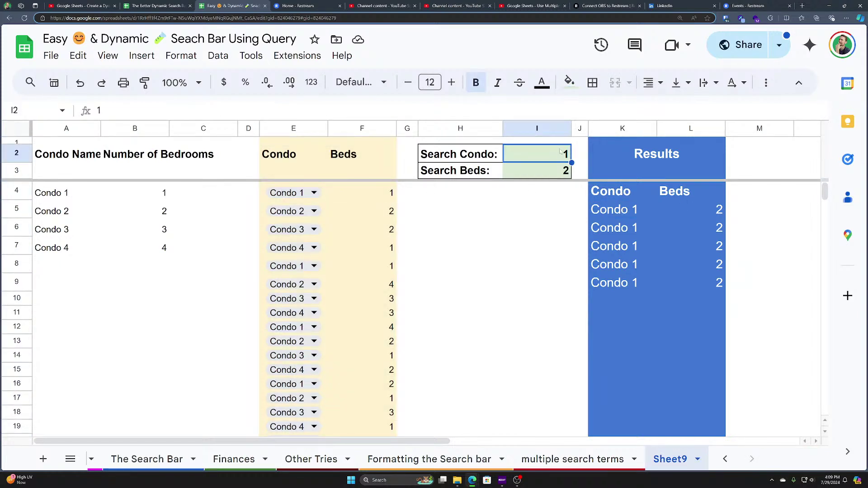
text(2)
key(Return)
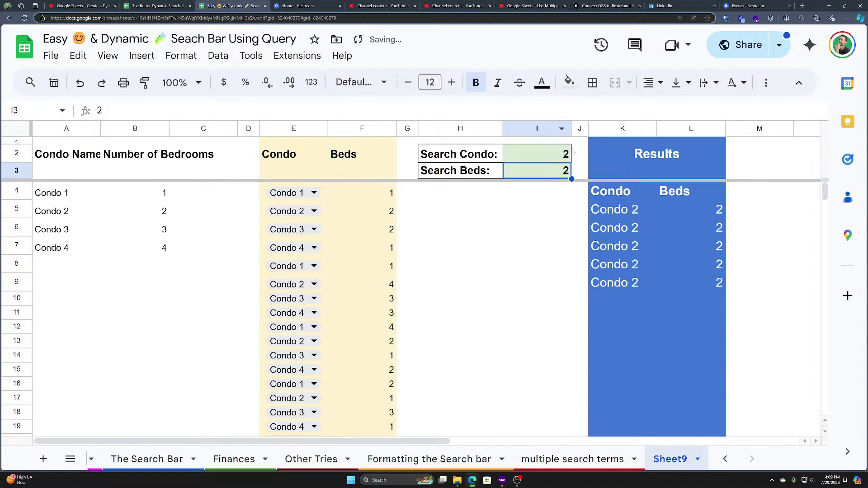
drag(615, 210, 619, 283)
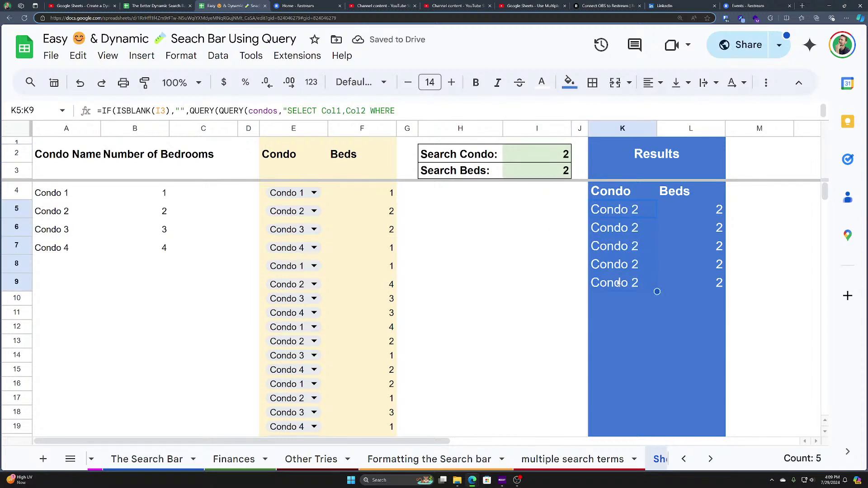
Step: Set Search Beds in I3 to 1, leaving four 1-bed Condo 2 rows in Results
click(560, 169)
text(1)
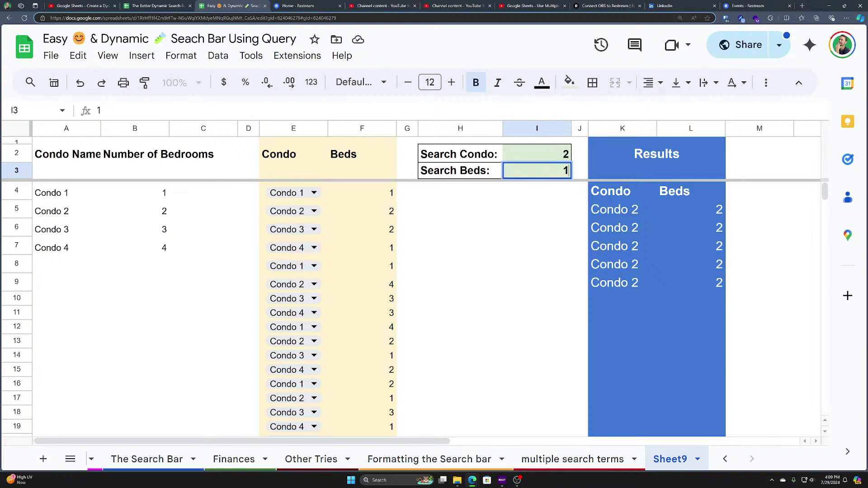
key(Return)
drag(632, 218, 705, 265)
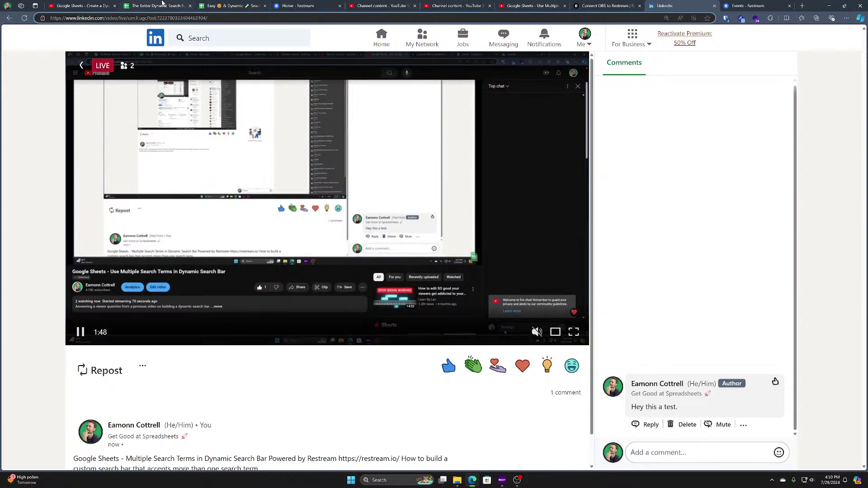
Step: Go from the YouTube comments page back to The Better Dynamic Search Bar spreadsheet
click(93, 6)
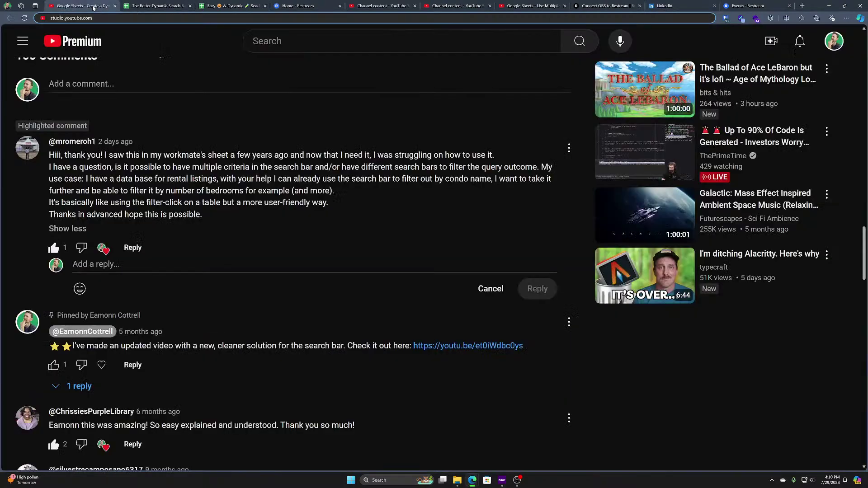
click(155, 5)
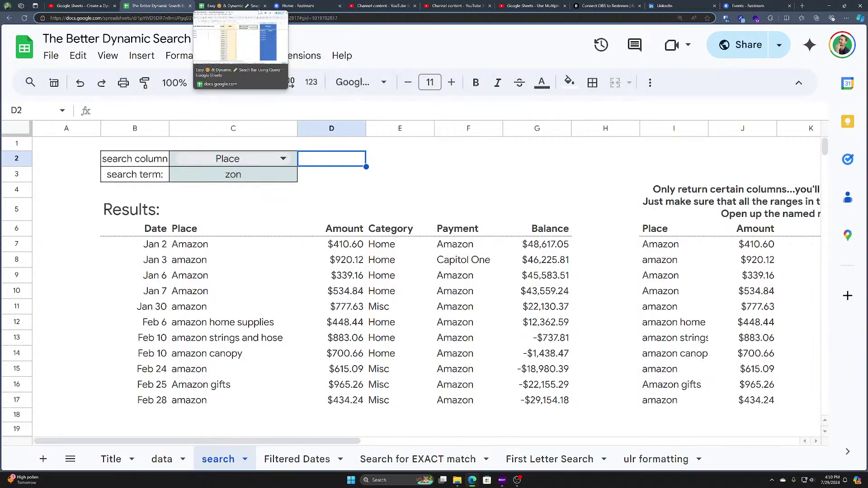
Step: Return to the Easy & Dynamic query spreadsheet and display K5's nested QUERY formula
click(239, 6)
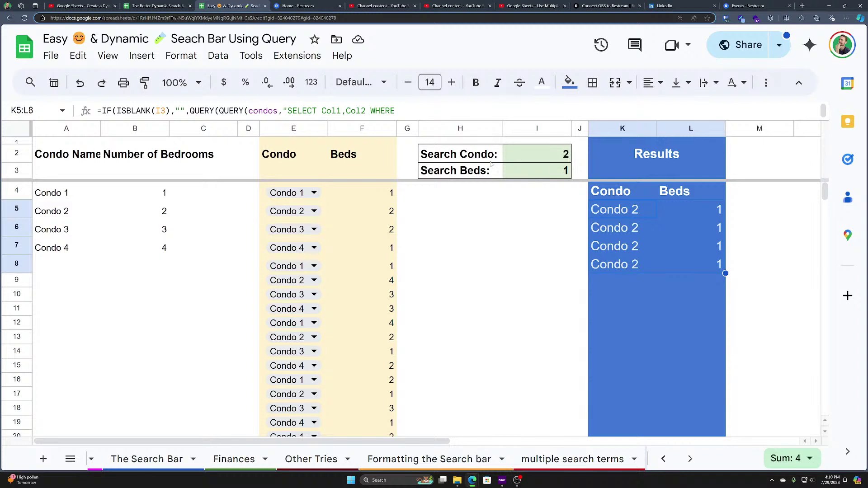
double_click(616, 210)
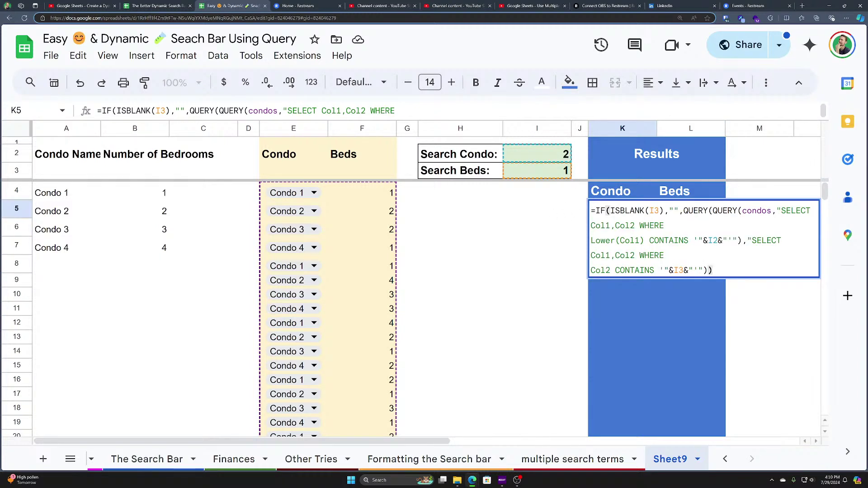
Step: Replace the inner condo-name QUERY in K5 with the plain condos range
key(ctrl+shift+Right)
key(ctrl+shift+Right)
key(ctrl+shift+Right)
key(ctrl+shift+Right)
key(ctrl+shift+Right)
key(ctrl+shift+Right)
key(ctrl+shift+Right)
key(ctrl+shift+Right)
key(shift+Right)
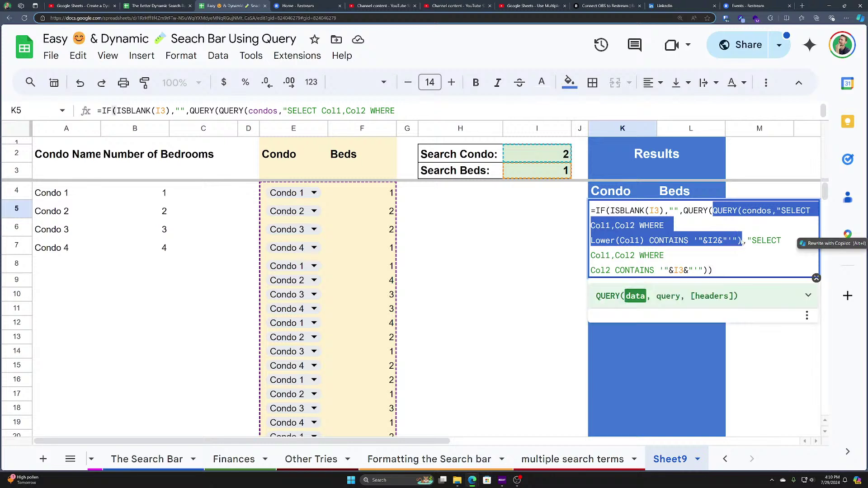
key(BackSpace)
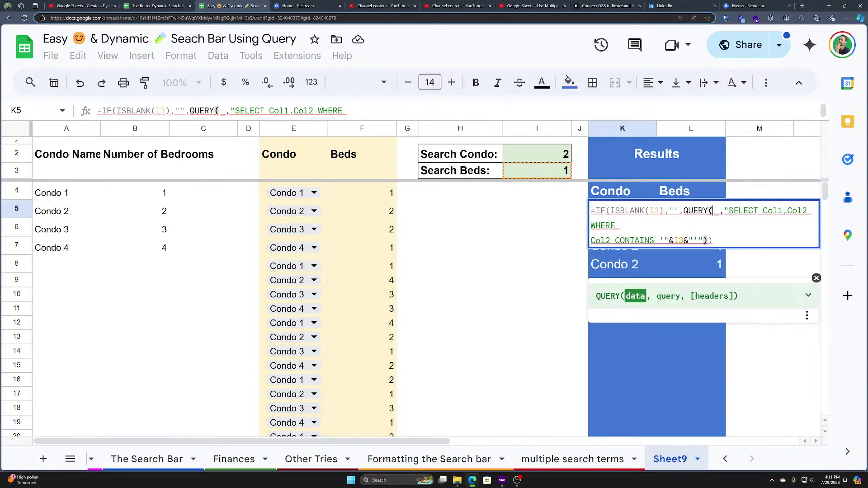
text(condos)
key(Return)
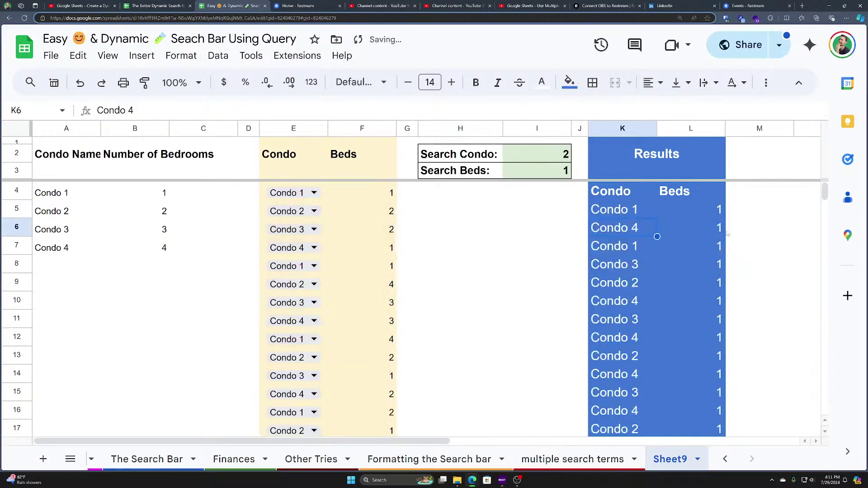
Step: Paste the condo-name QUERY into N4 as a separate test listing Condo 2 rows
scroll(705, 204, right, 3)
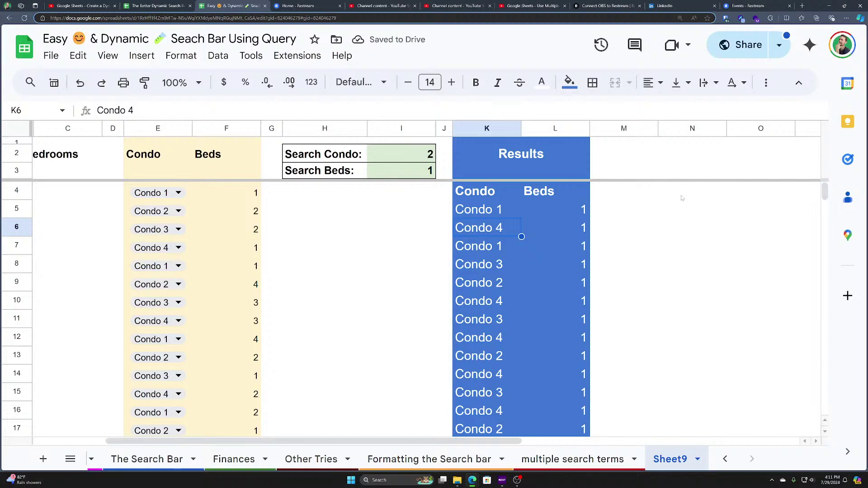
double_click(682, 197)
text(=QUERY(condos,"SELECT Col1,Col2 WHERE Lower(Col1) CONTAINS '"&I2&"'"))
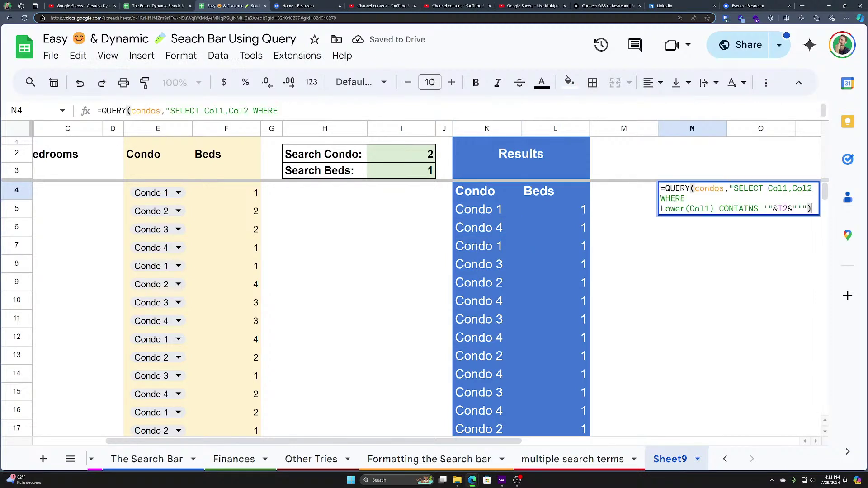
key(Return)
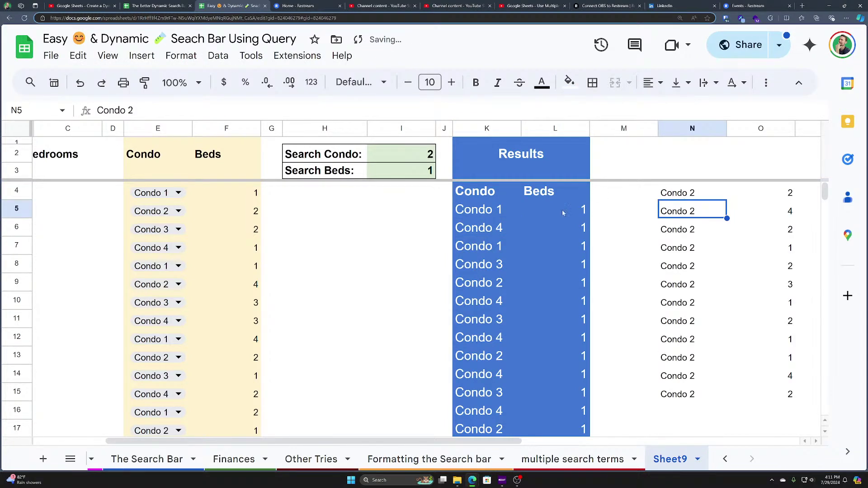
Step: Review the IF(ISBLANK(I3)) check in the Results formula, leaving it unchanged
double_click(476, 213)
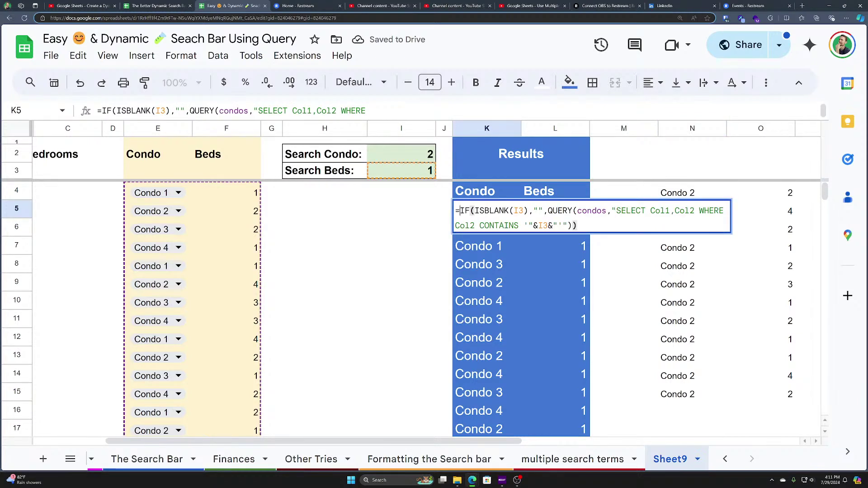
key(ctrl+shift+Right)
key(ctrl+shift+Right)
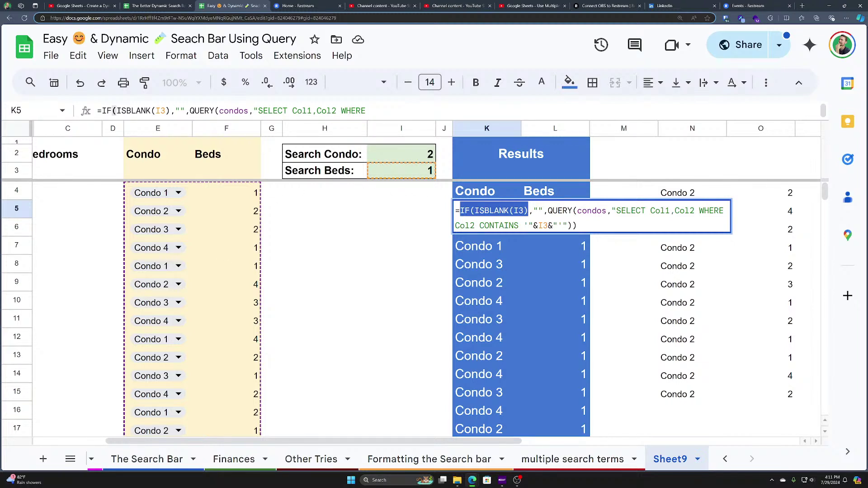
click(512, 211)
mouse_move(533, 211)
mouse_down()
mouse_move(553, 210)
mouse_move(542, 211)
mouse_up()
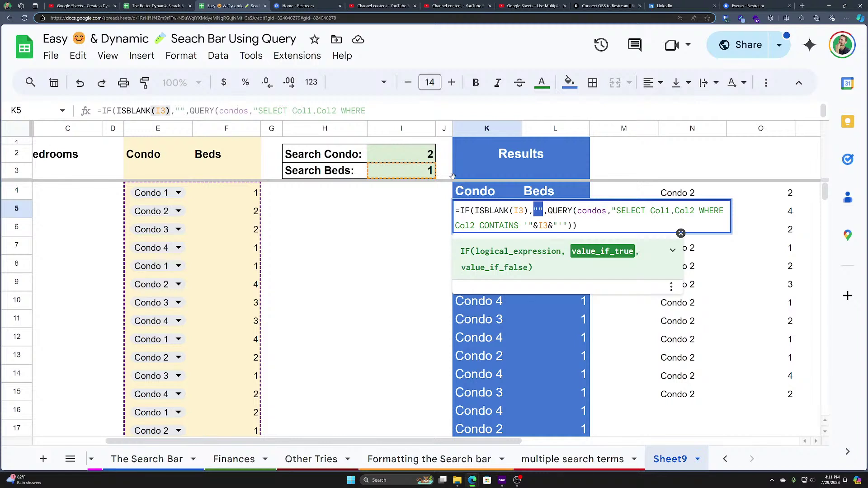
key(Escape)
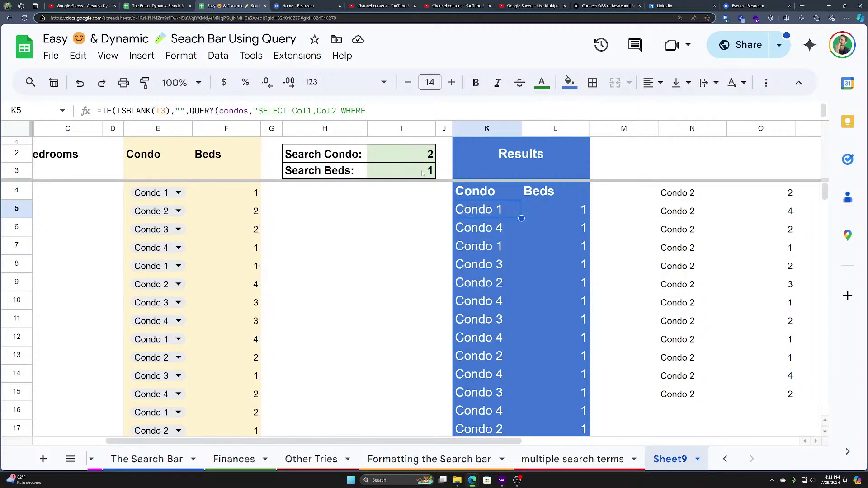
Step: Clear Search Beds to empty the Results, restore it to 1, and reopen the Results formula
click(420, 171)
key(Delete)
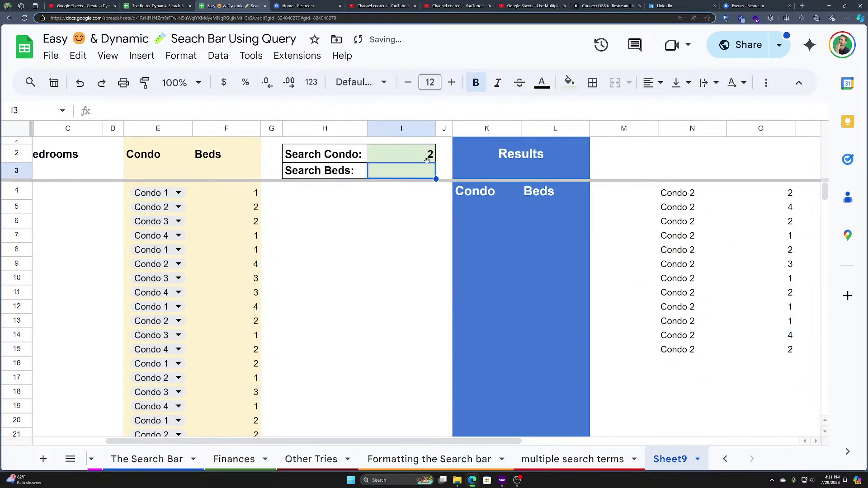
text(1)
key(Return)
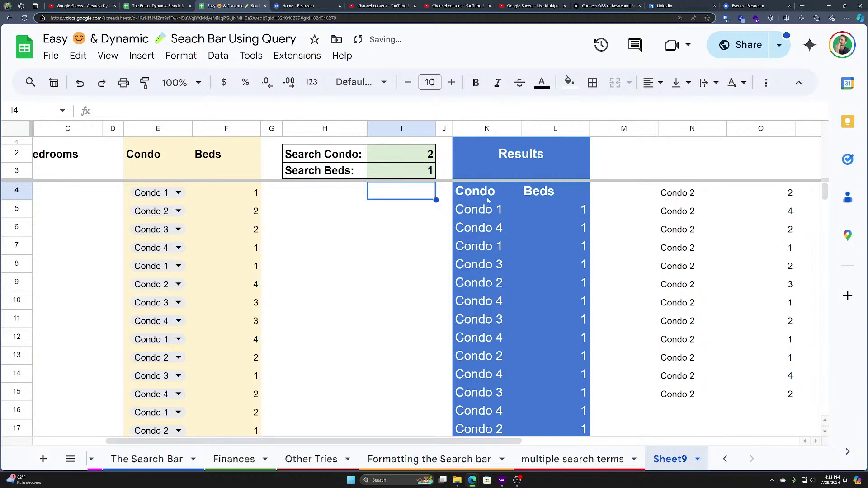
double_click(493, 212)
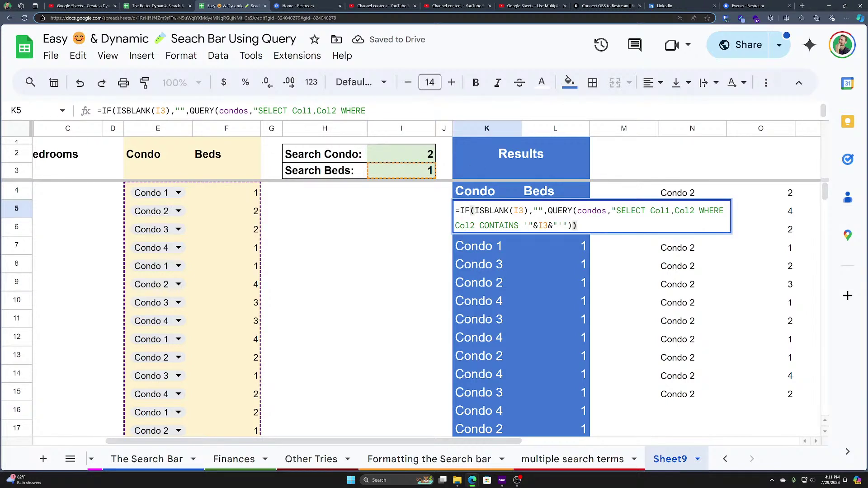
drag(547, 210, 596, 211)
click(594, 211)
double_click(592, 211)
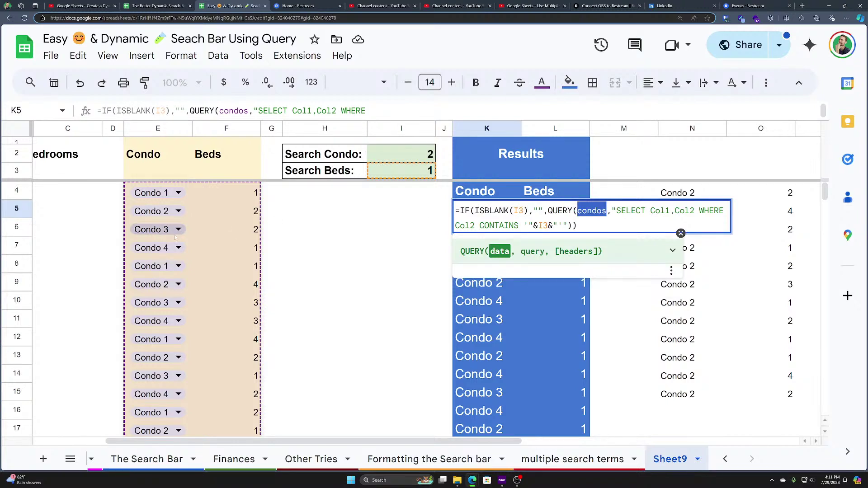
scroll(149, 222, down, 5)
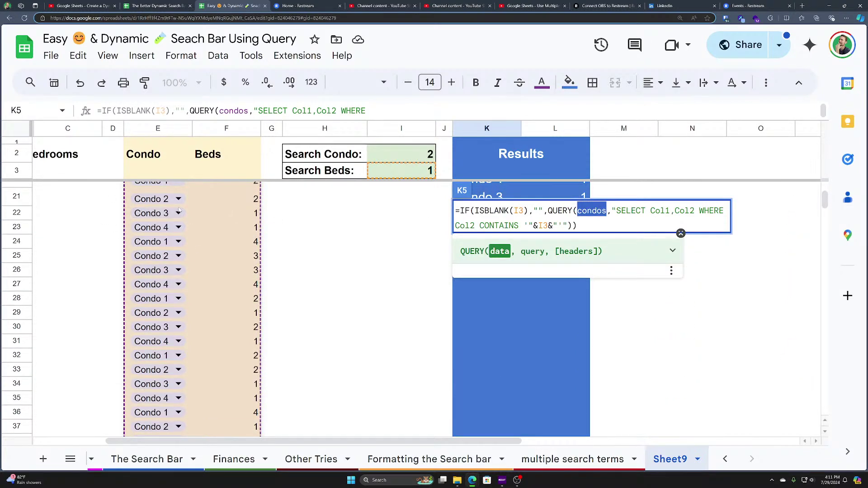
scroll(212, 231, down, 6)
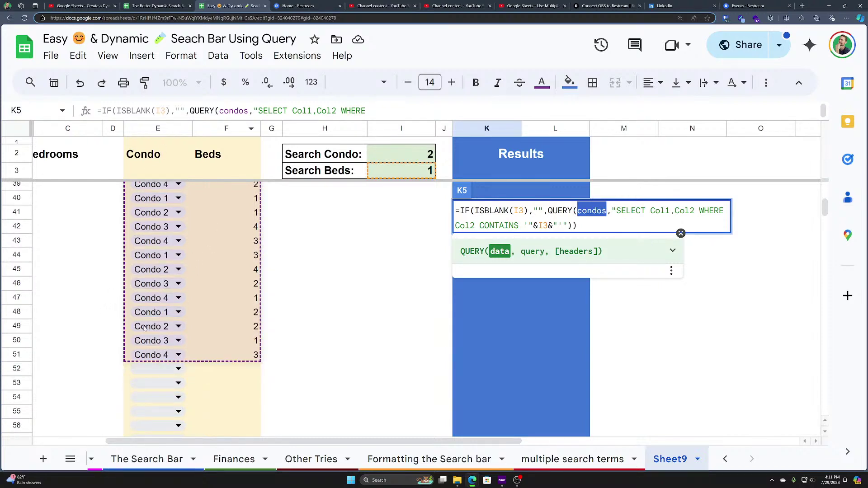
scroll(144, 329, up, 12)
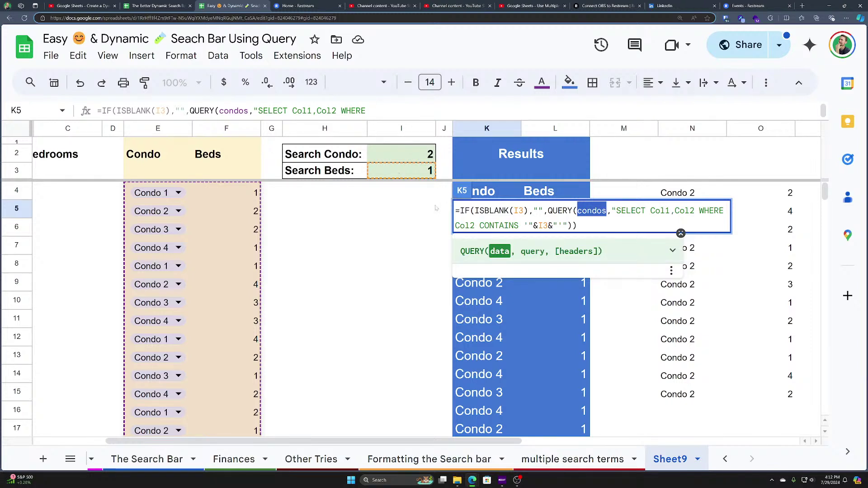
drag(485, 225, 499, 225)
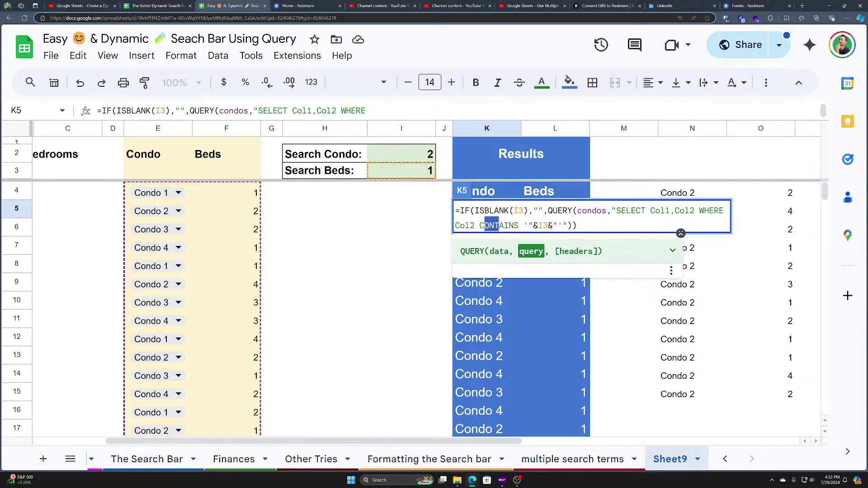
drag(578, 225, 548, 210)
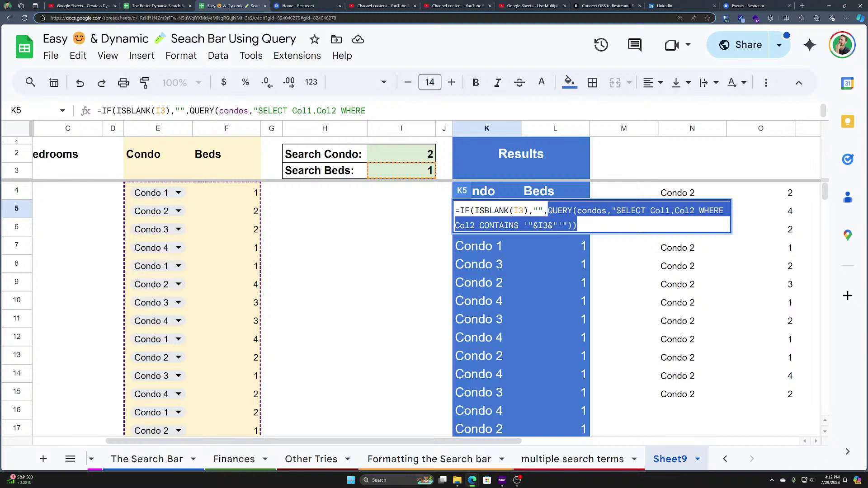
click(577, 226)
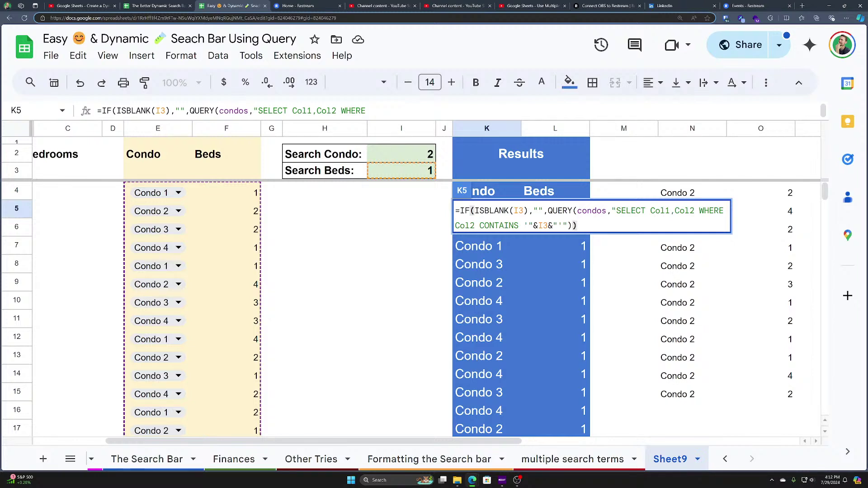
Step: Set Search Beds to 2 and select the Results columns to check counts and sums
key(Return)
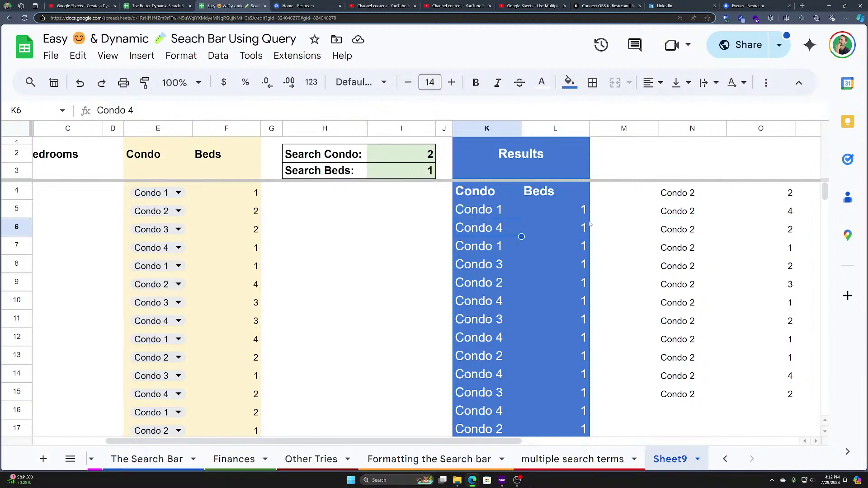
click(407, 174)
text(2)
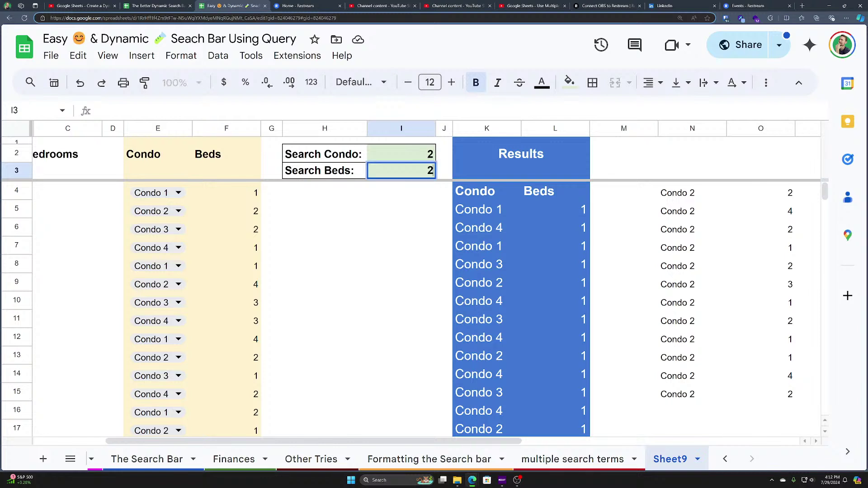
key(Return)
scroll(508, 232, down, 2)
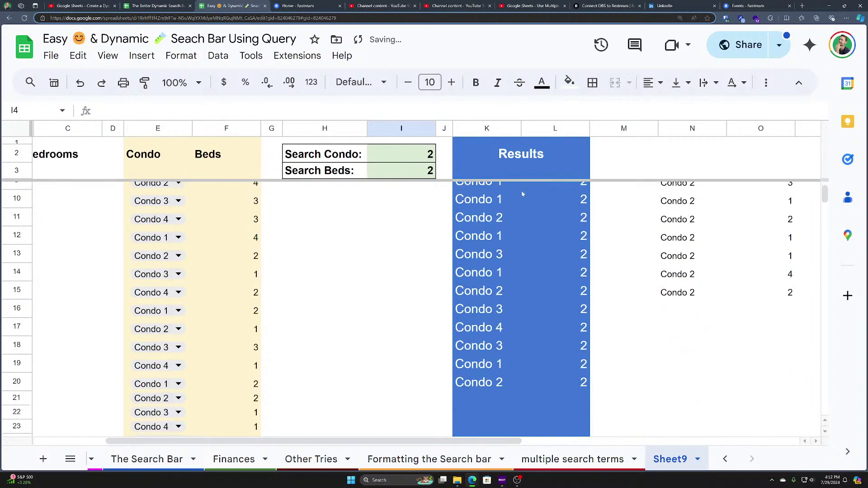
drag(501, 192, 515, 357)
scroll(515, 357, down, 1)
scroll(538, 339, up, 2)
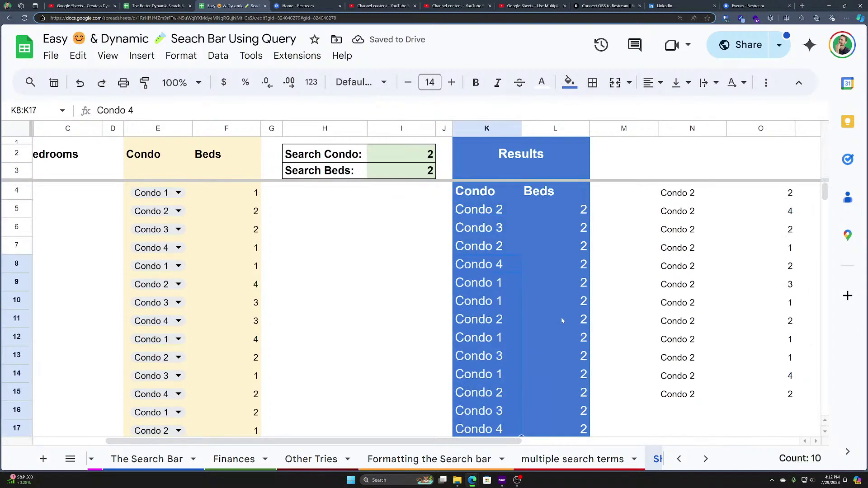
click(585, 192)
drag(583, 209, 583, 393)
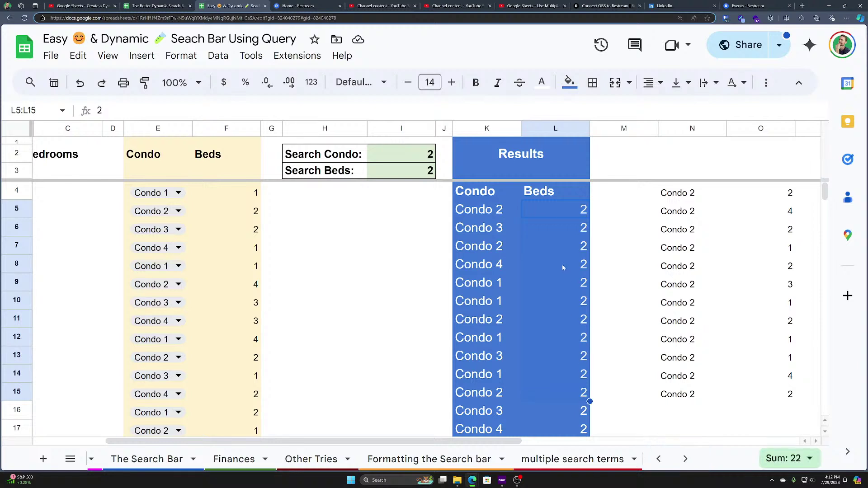
scroll(519, 271, down, 1)
Step: Set Search Beds to 3, verify the eight 3-bed results, and open the N4 query
click(427, 172)
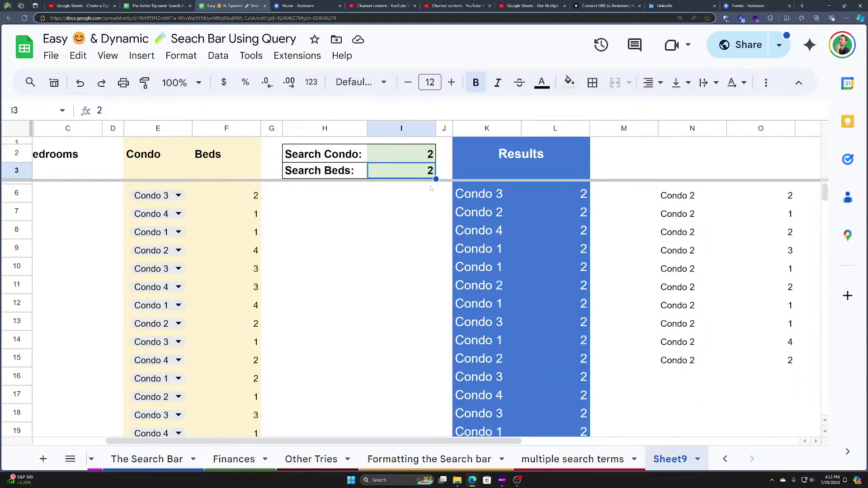
text(3)
key(Return)
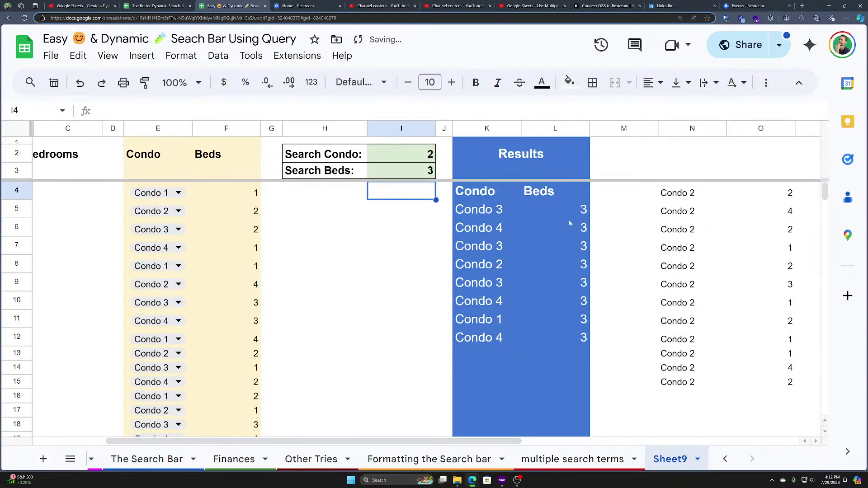
drag(570, 210, 585, 339)
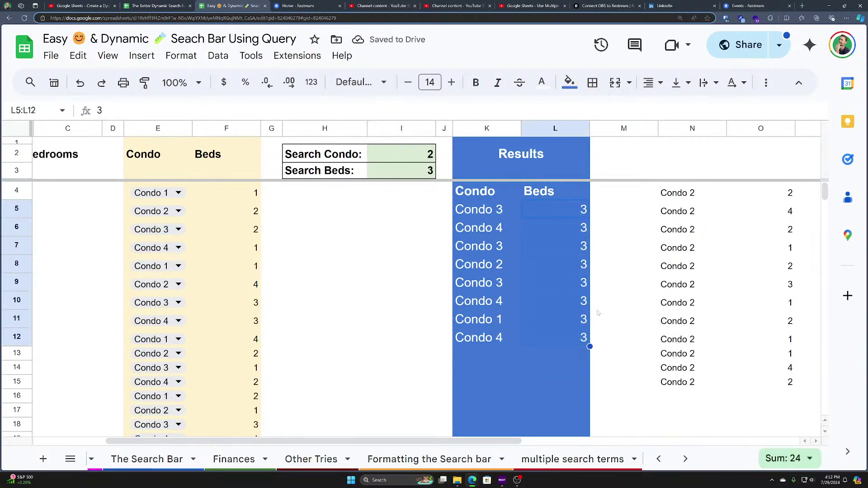
double_click(681, 192)
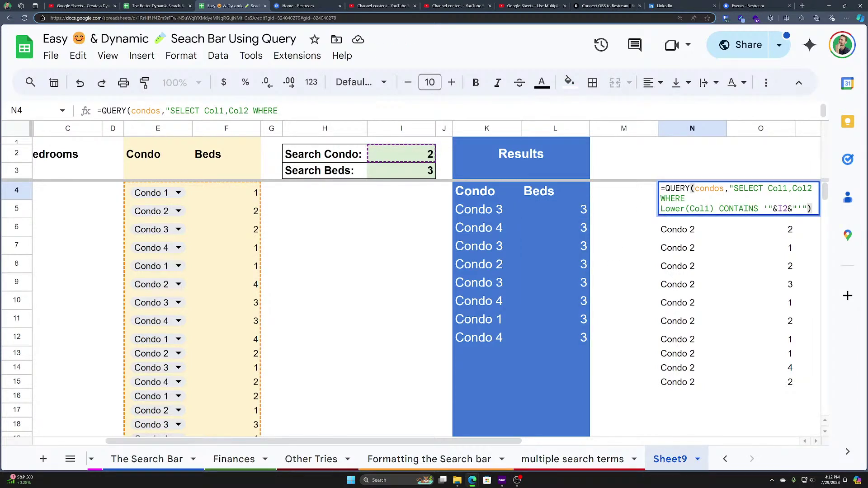
Step: Highlight the condos range and Col1,Col2 in the N4 query, then leave it unchanged via I2
double_click(708, 188)
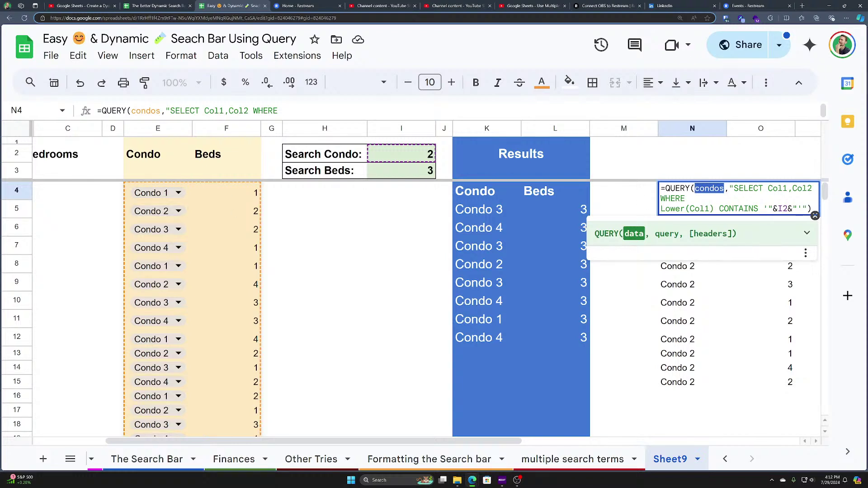
drag(767, 188, 811, 188)
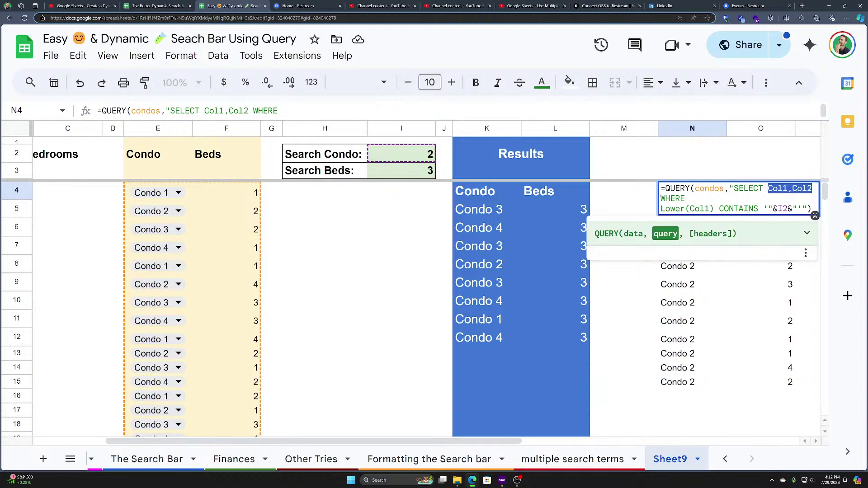
click(388, 155)
key(Return)
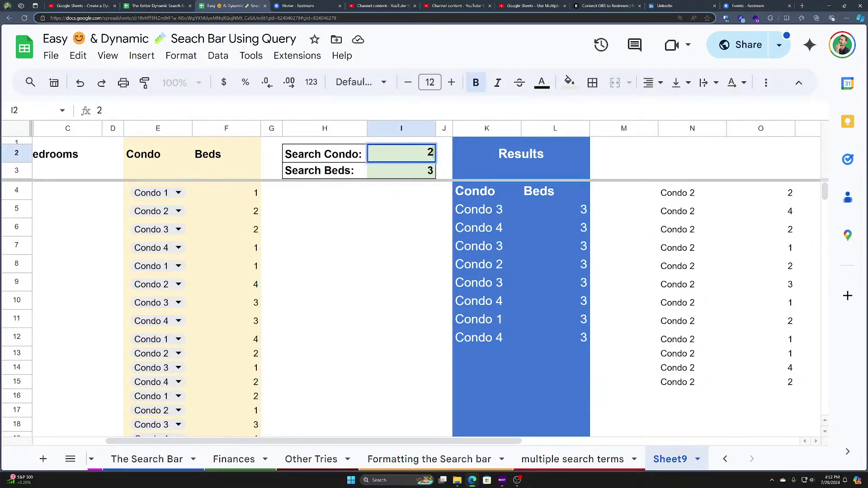
Step: Try 'condo' and then 'co' as Search Condo terms
key(BackSpace)
text(condo)
key(Return)
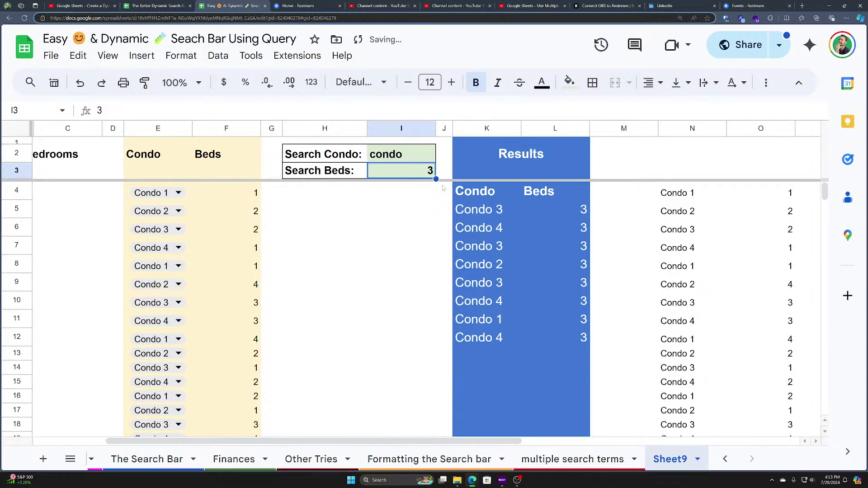
key(Up)
text(co)
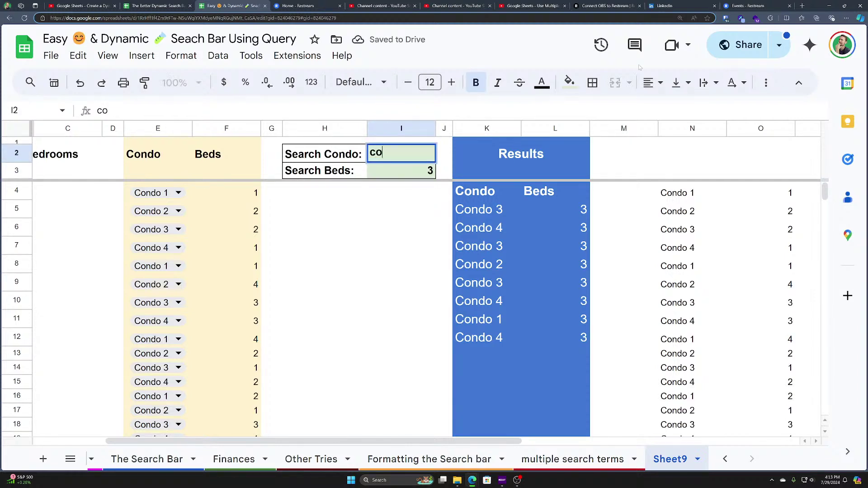
key(Return)
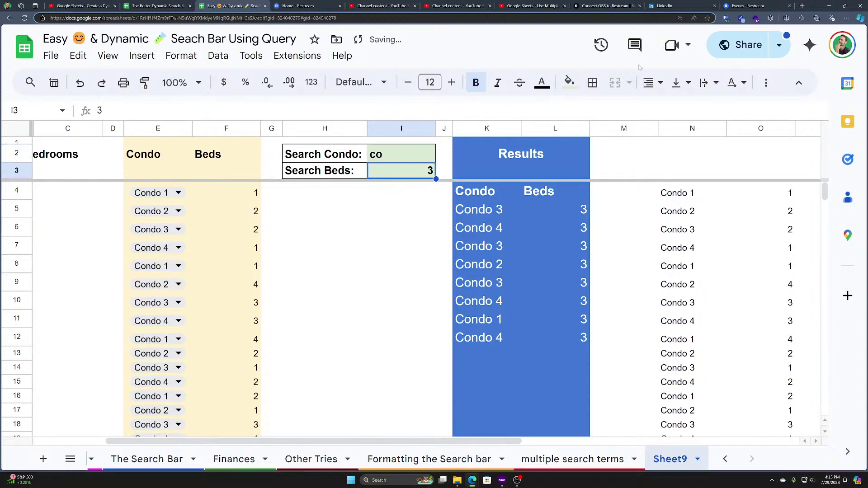
Step: Review the N4 query's Lower(Col1) condition and &I2& search-box reference without changes
click(686, 193)
scroll(688, 209, down, 3)
scroll(688, 208, down, 3)
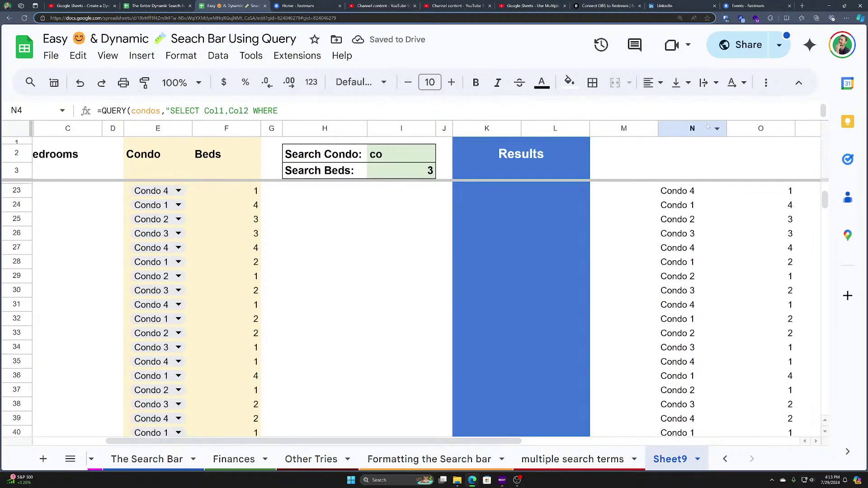
drag(692, 128, 737, 129)
scroll(730, 240, up, 6)
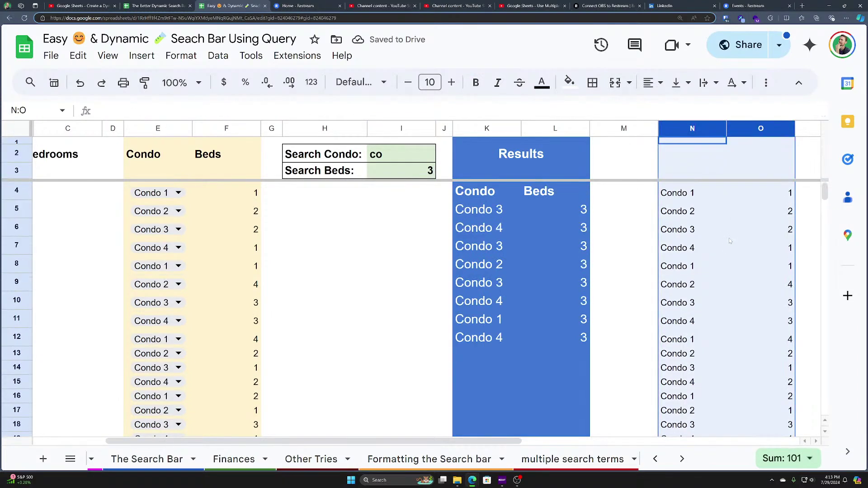
click(400, 157)
double_click(687, 194)
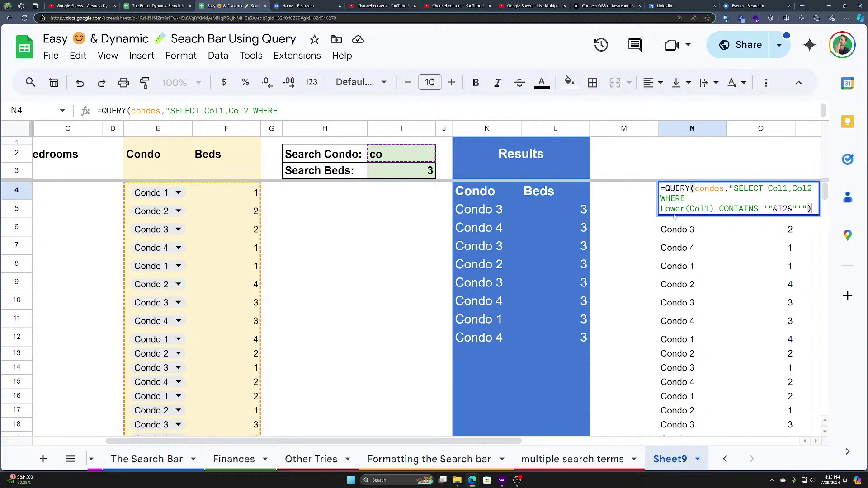
drag(670, 209, 714, 209)
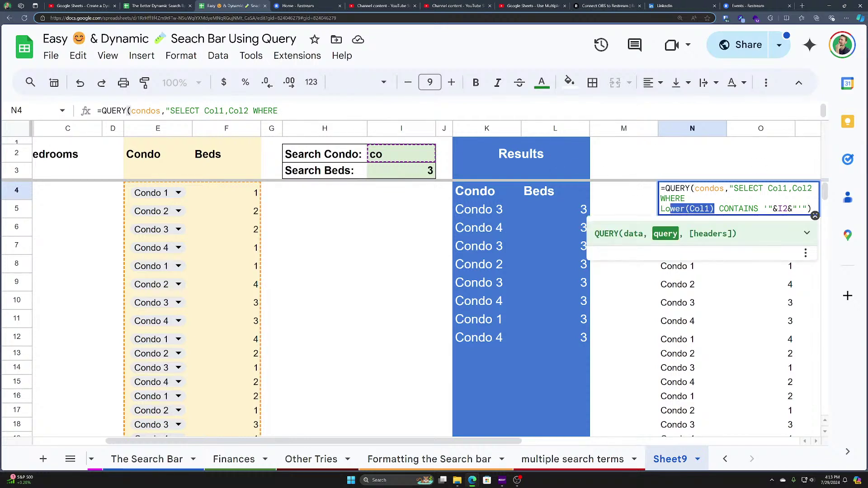
drag(771, 208, 793, 209)
key(Escape)
Step: Enter 'condo 1' in Search Condo and select the twelve Condo 1 results
click(415, 156)
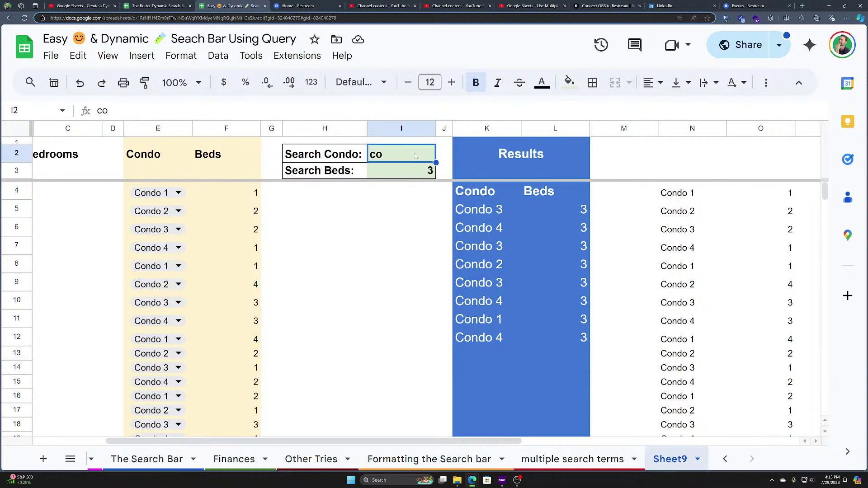
text(condo 1)
key(Return)
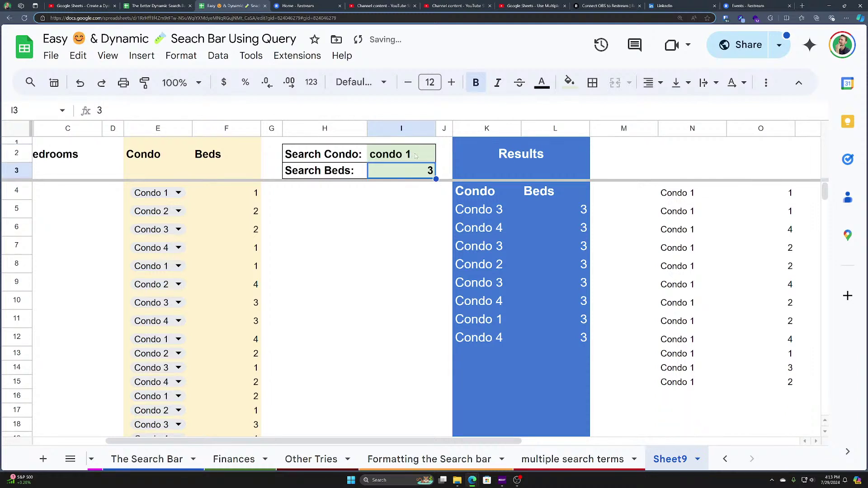
drag(677, 193, 691, 382)
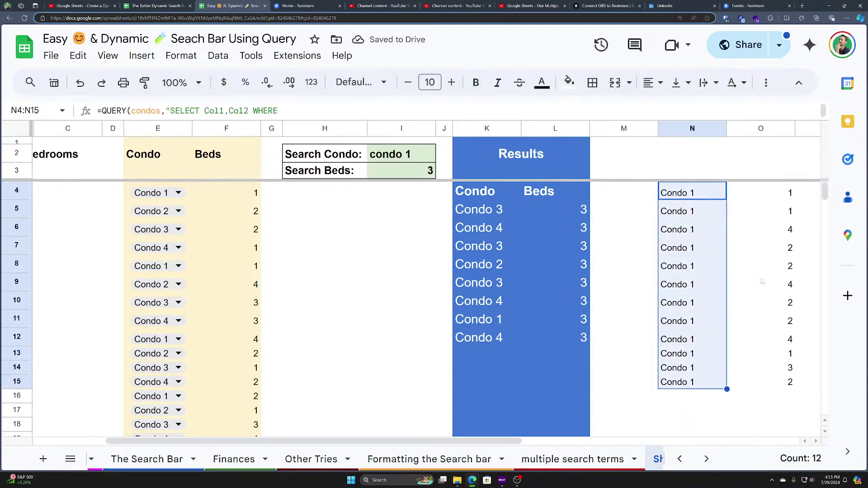
Step: Move the test QUERY formula from N4 down to N5
drag(788, 195, 772, 382)
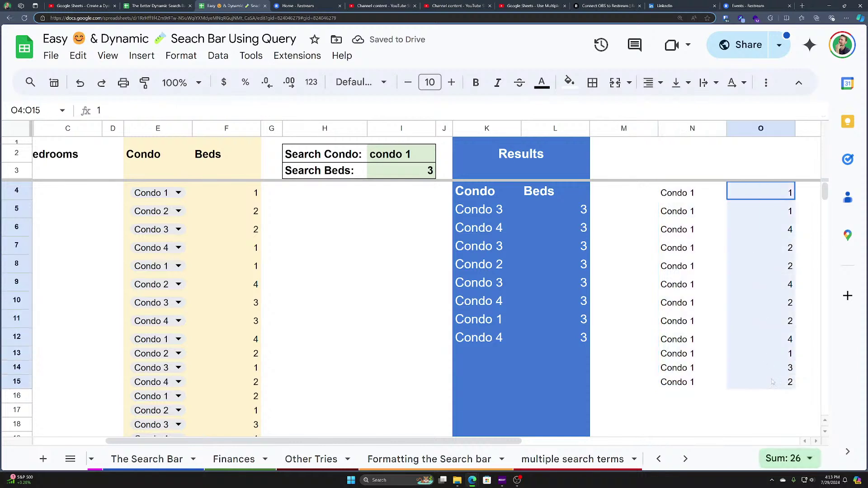
click(685, 193)
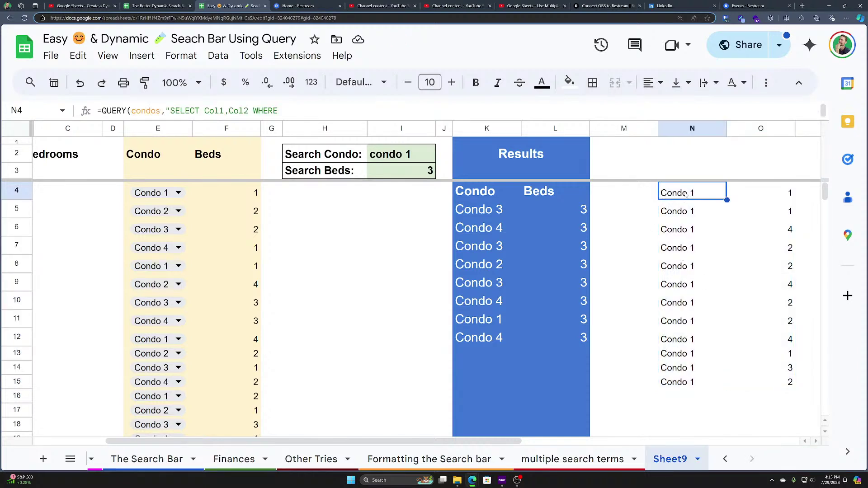
key(ctrl+x)
click(685, 210)
key(ctrl+v)
Step: Copy the blue Condo/Beds header from K4:L4 into N4:O4
drag(479, 192, 542, 194)
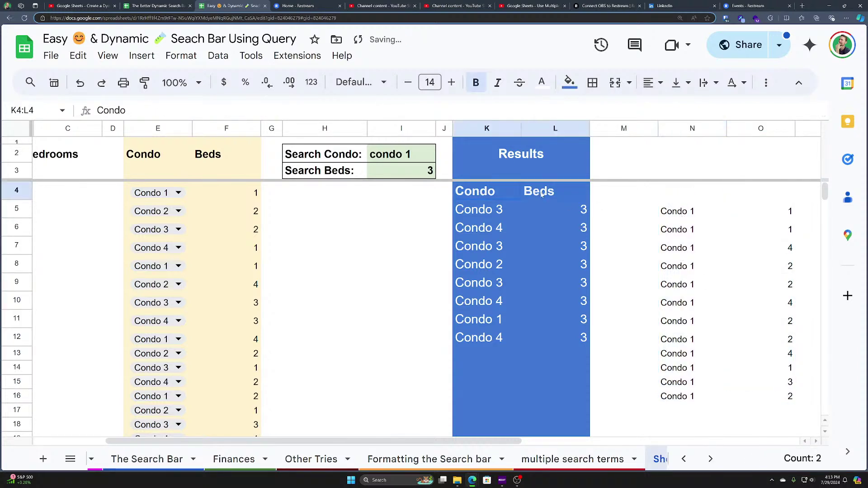
key(ctrl+c)
click(680, 193)
key(ctrl+v)
click(679, 228)
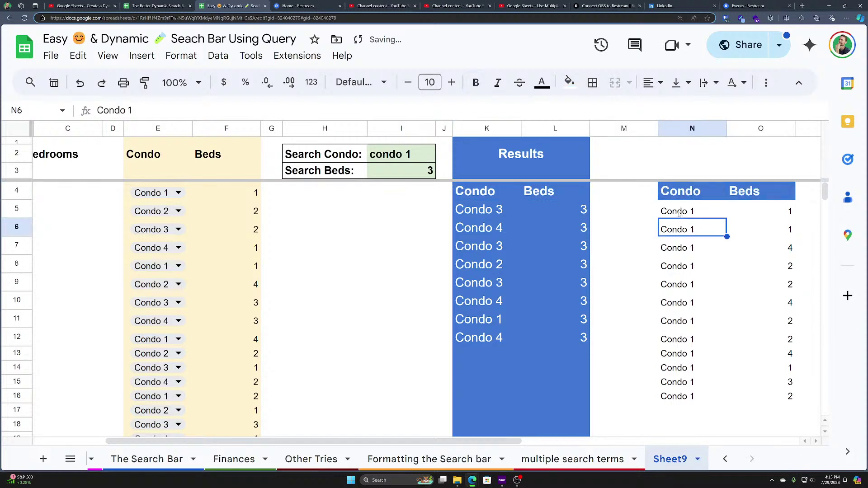
drag(692, 128, 761, 128)
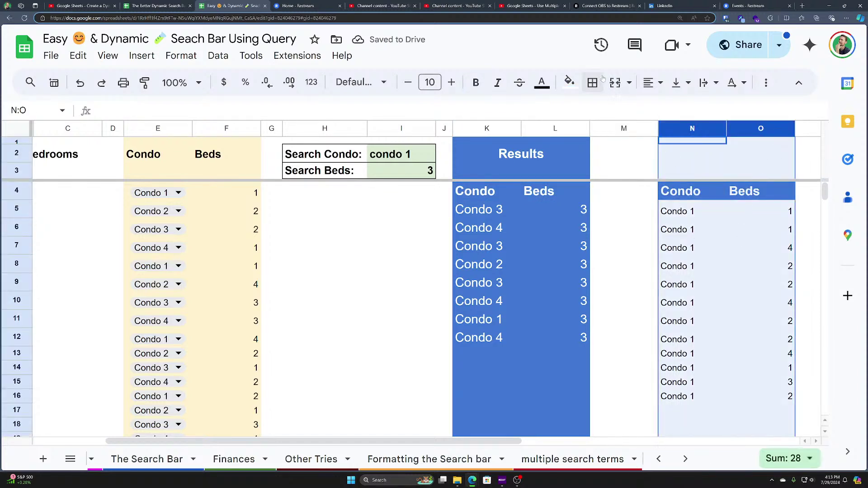
drag(676, 211, 698, 212)
Step: Test Search Condo values 2, 3 and 4, ending with only Condo 4 rows listed
double_click(408, 154)
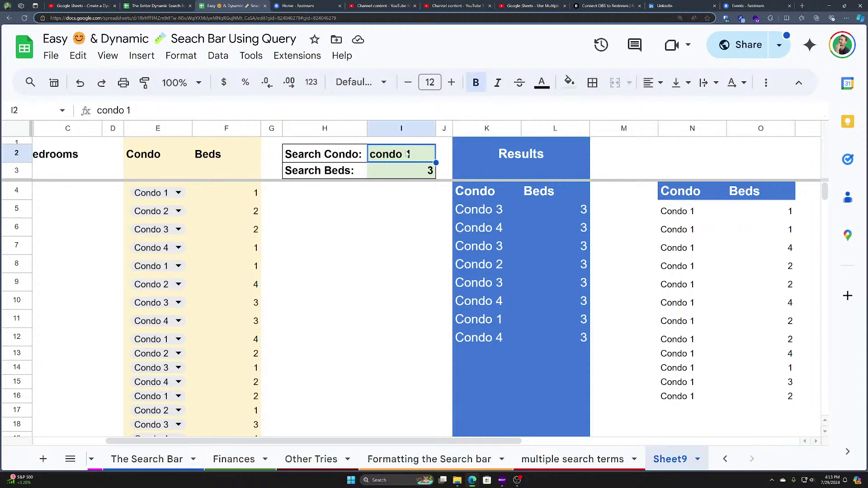
key(BackSpace)
text(2)
key(Return)
click(408, 154)
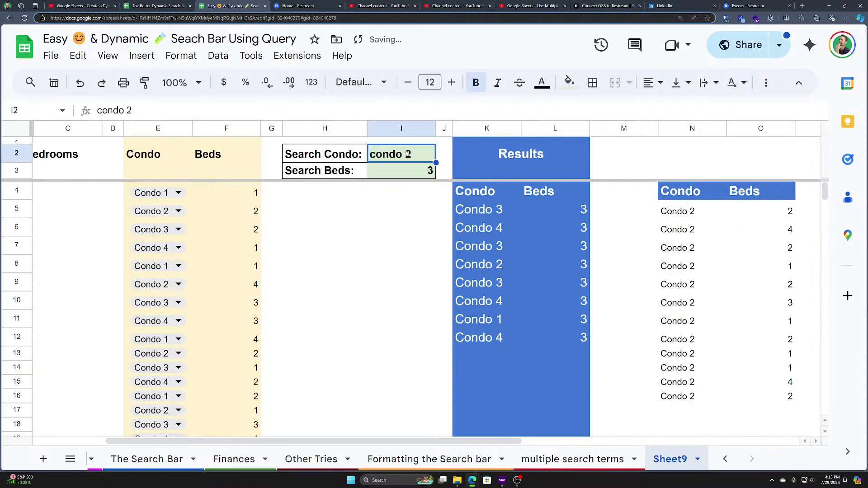
text(3)
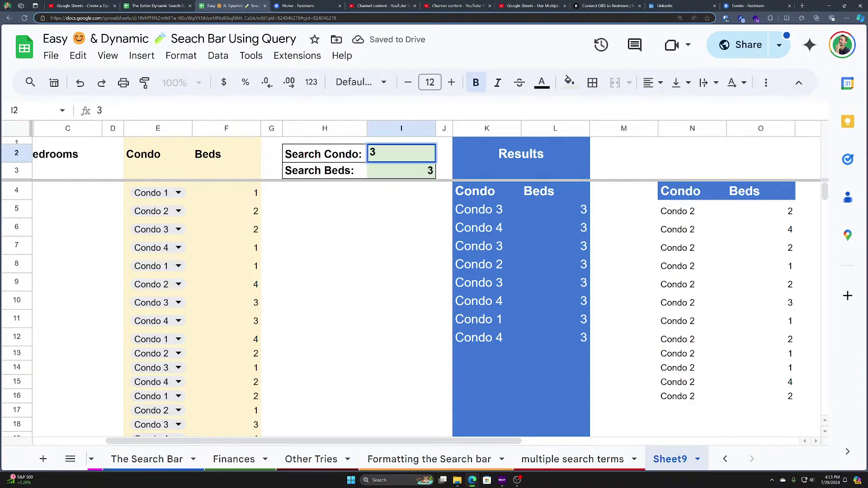
key(Return)
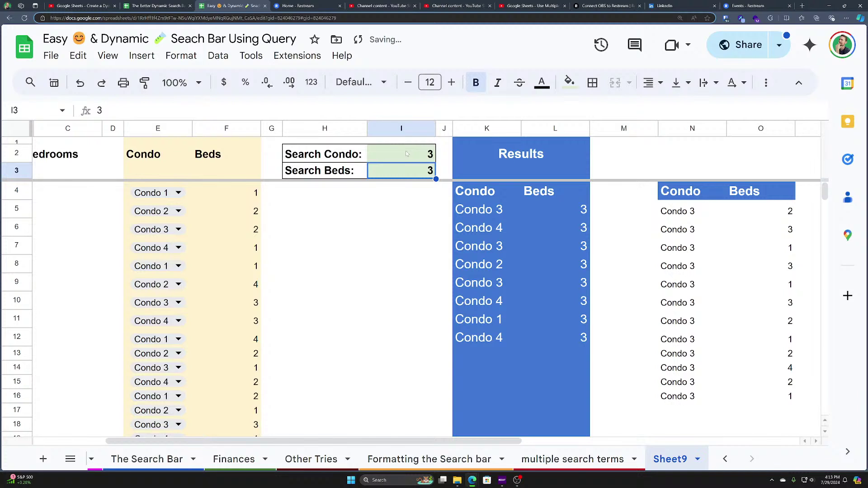
click(406, 153)
text(4)
key(Return)
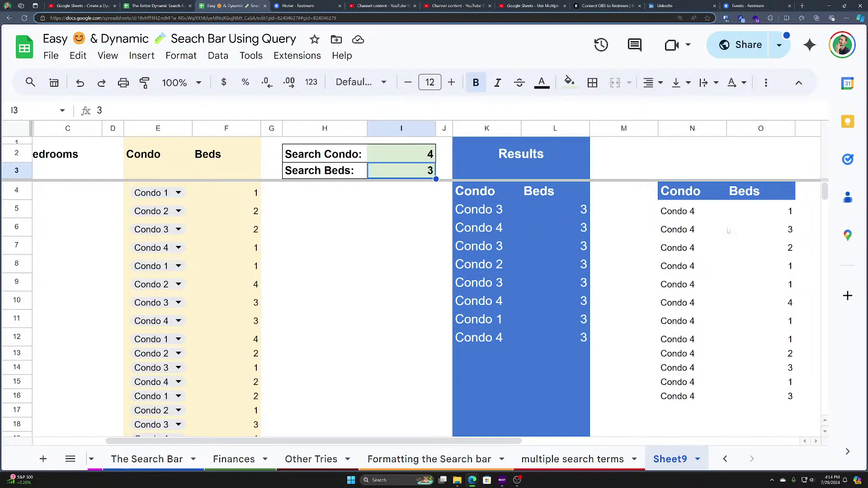
Step: Inspect the N5 query and the condos reference in K5 without changing them
double_click(678, 211)
drag(812, 227, 661, 207)
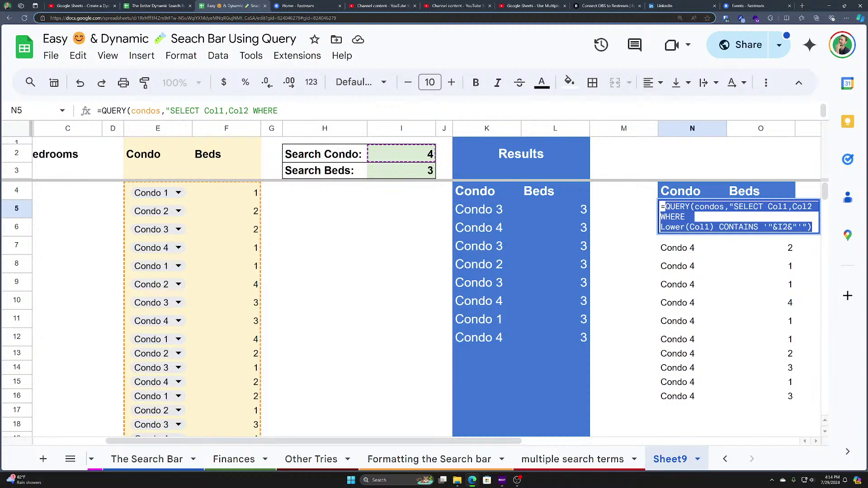
key(BackSpace)
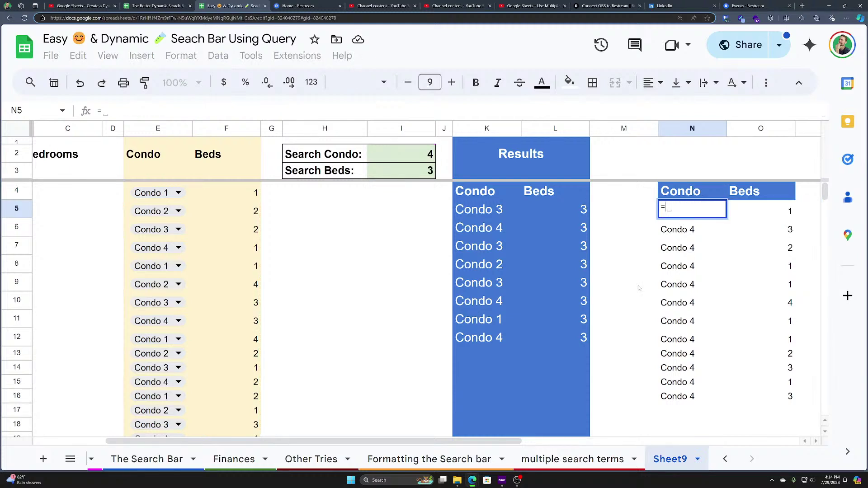
key(Escape)
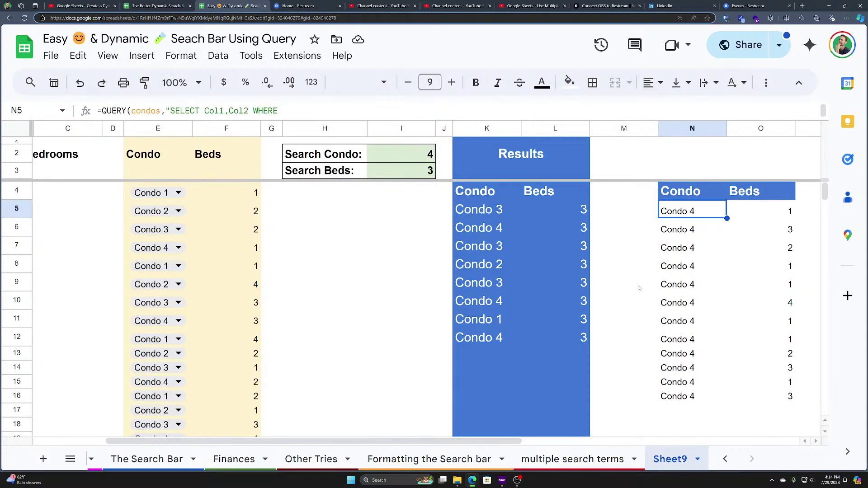
double_click(484, 206)
double_click(591, 210)
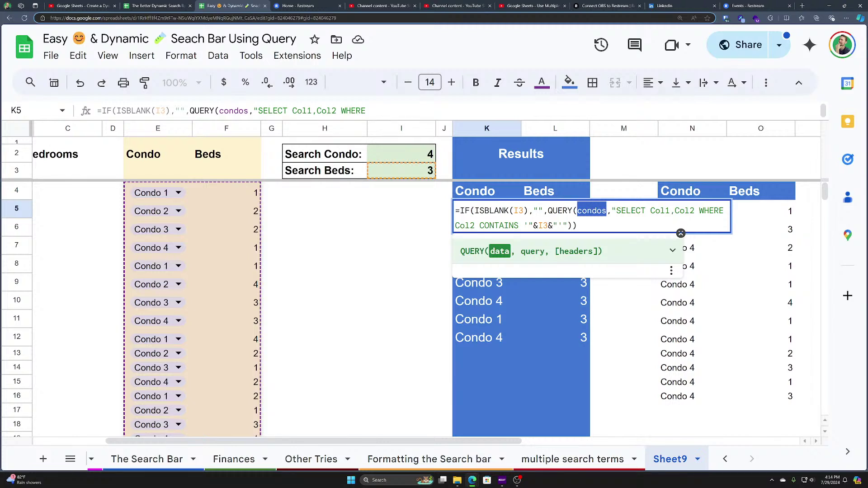
key(Escape)
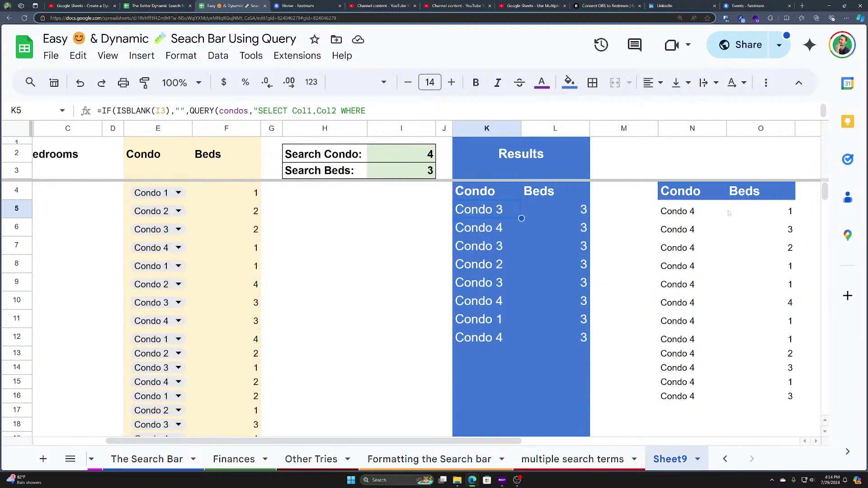
drag(723, 211, 764, 397)
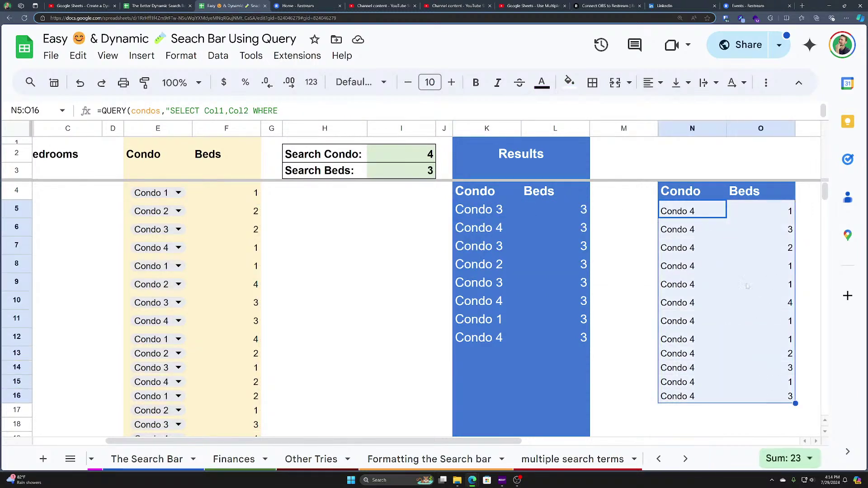
Step: Replace condos in K5 with the condo-filtering inner QUERY, leaving three 3-bed Condo 4 rows
click(549, 206)
key(Left)
key(Return)
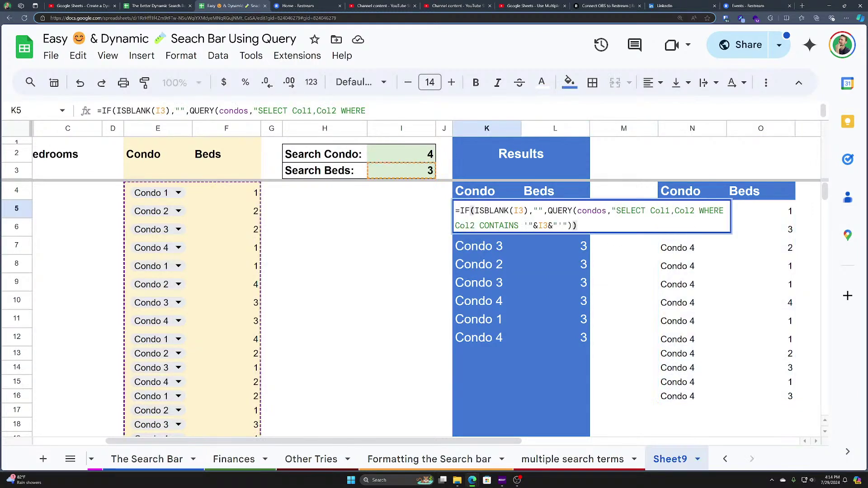
double_click(620, 211)
key(ctrl+v)
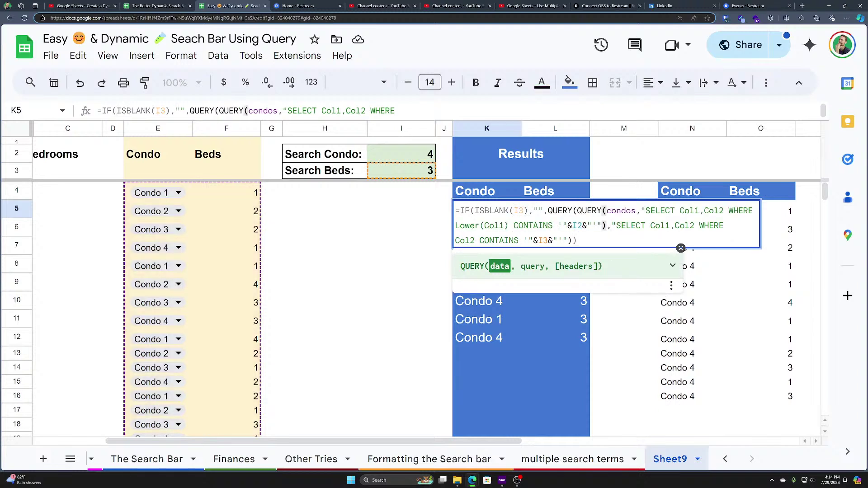
key(Return)
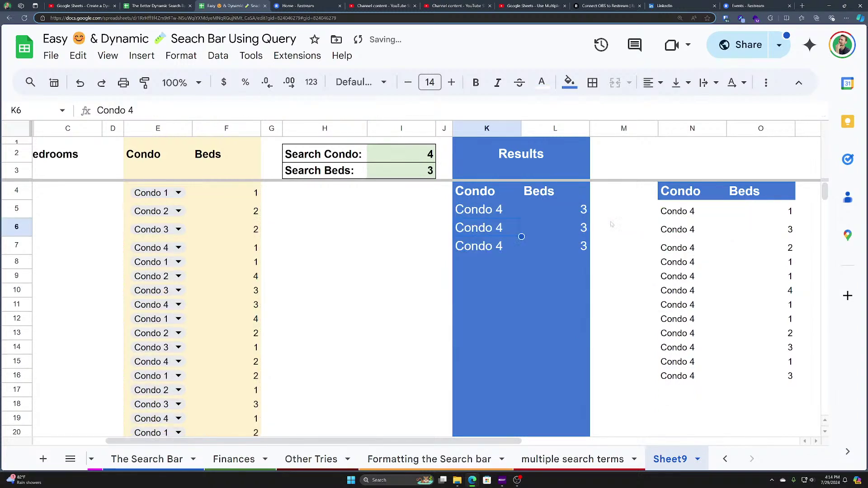
drag(484, 212, 500, 252)
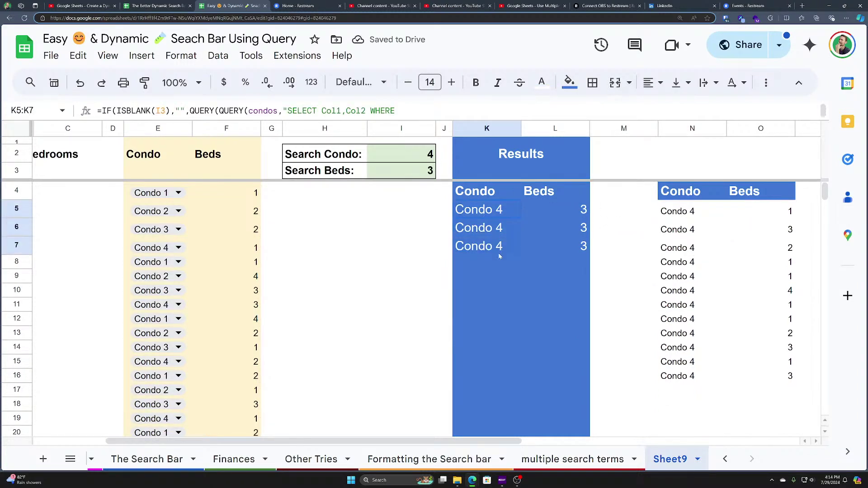
Step: Review the Beds results in L5:L7 and set Search Beds in I3 to 2
click(396, 177)
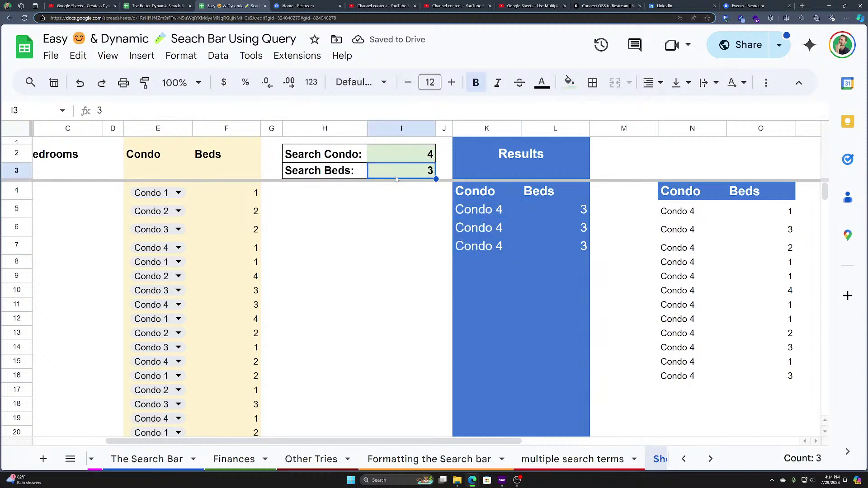
drag(576, 212, 574, 246)
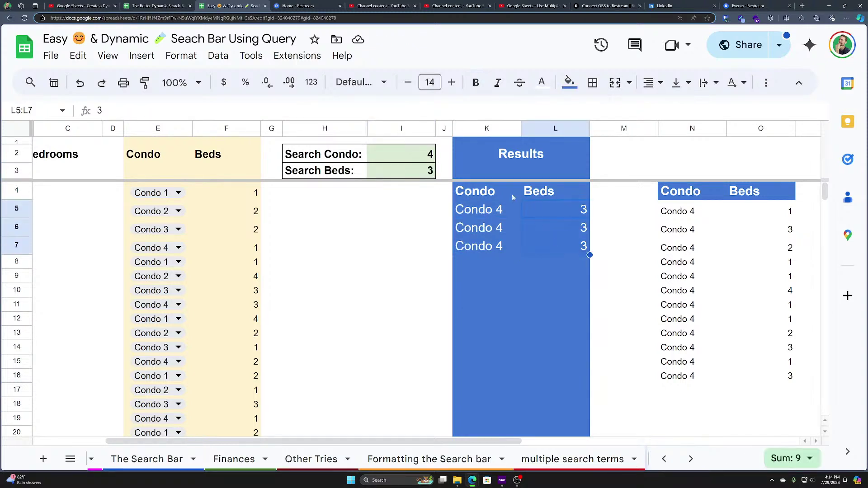
click(416, 166)
text(2)
key(Return)
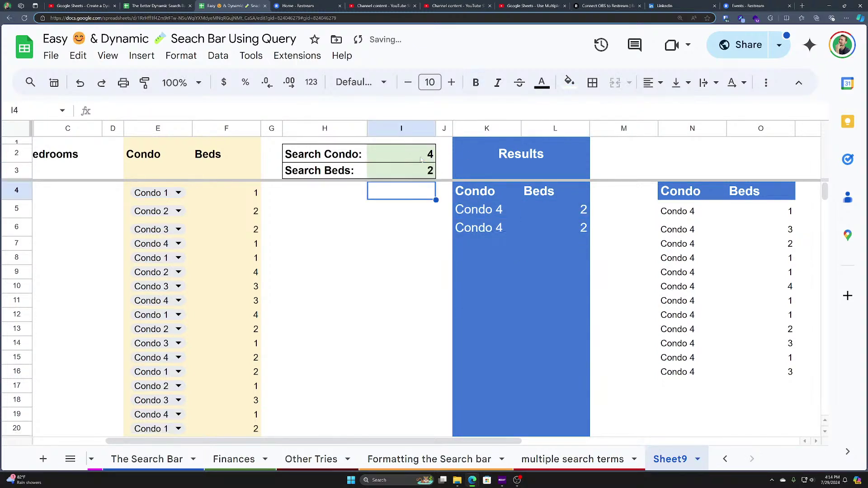
Step: Set Search Condo in I2 to 1, then switch to the LinkedIn live video tab
click(420, 159)
text(1)
key(Up)
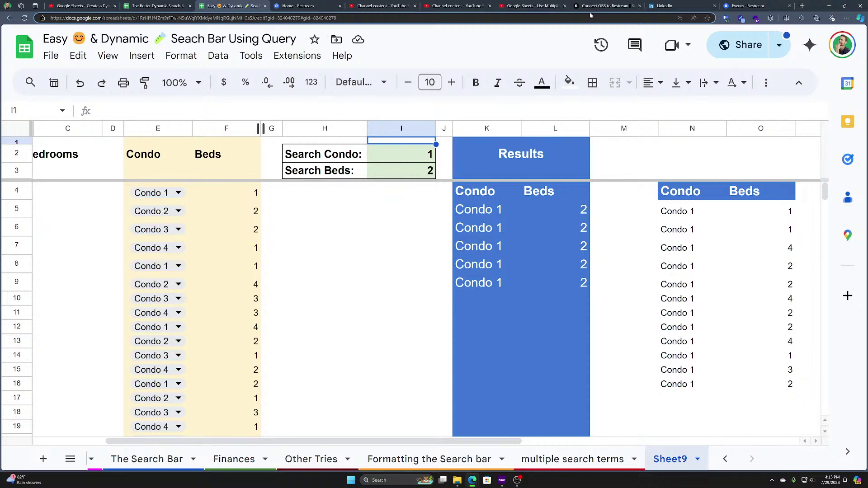
click(685, 6)
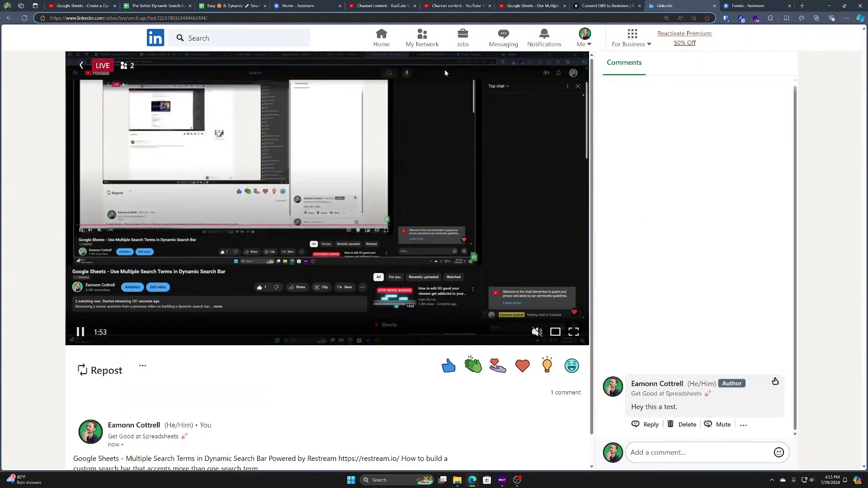
Step: Switch to the YouTube live stream tab and scroll down the page
click(531, 6)
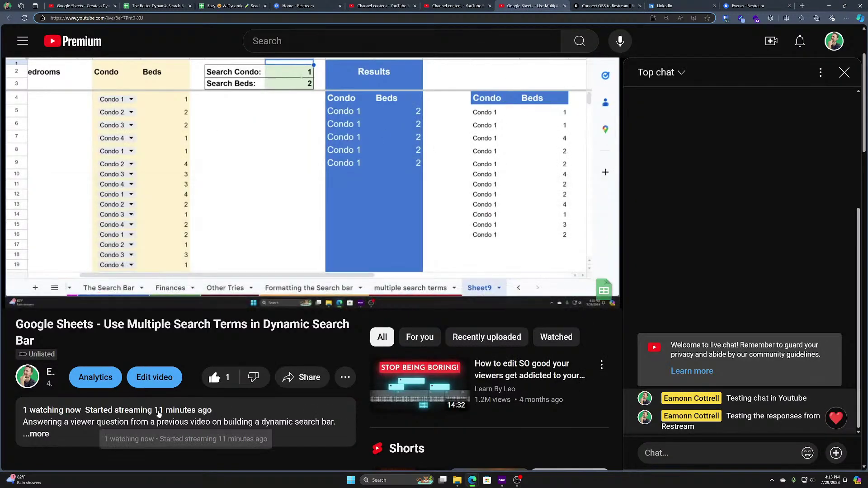
scroll(103, 264, down, 3)
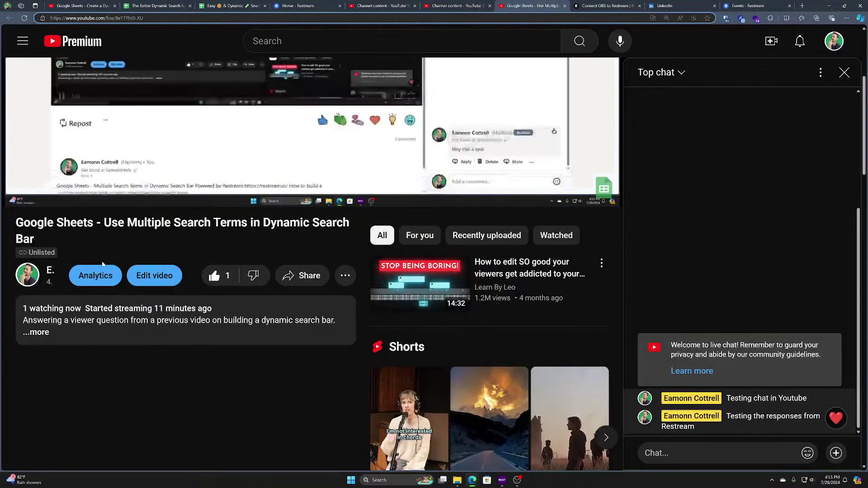
Step: Open the creator's YouTube channel, pause its featured video and scroll the page
click(38, 280)
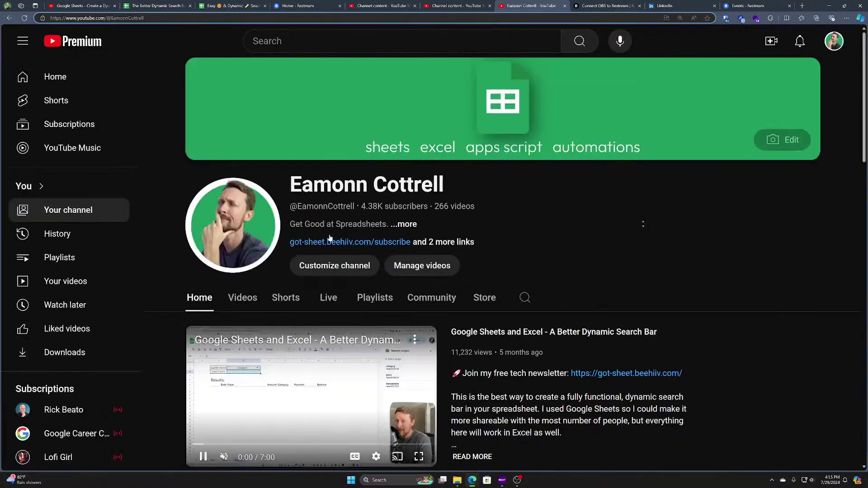
click(310, 393)
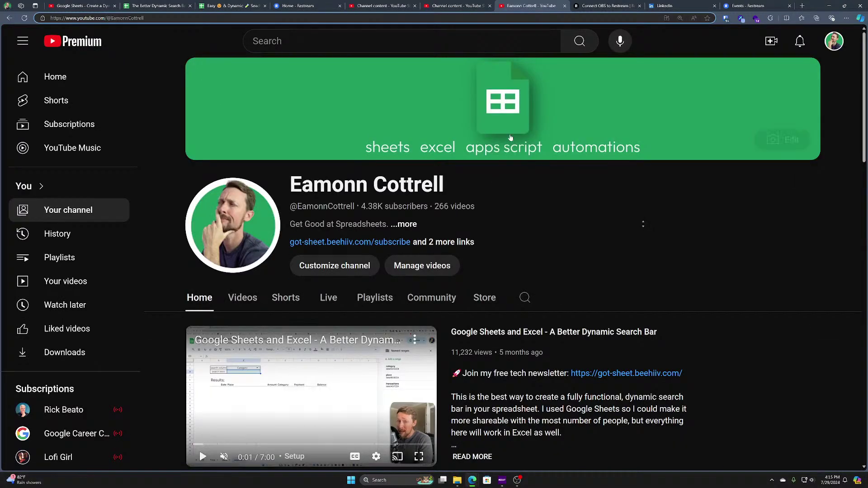
scroll(573, 206, down, 9)
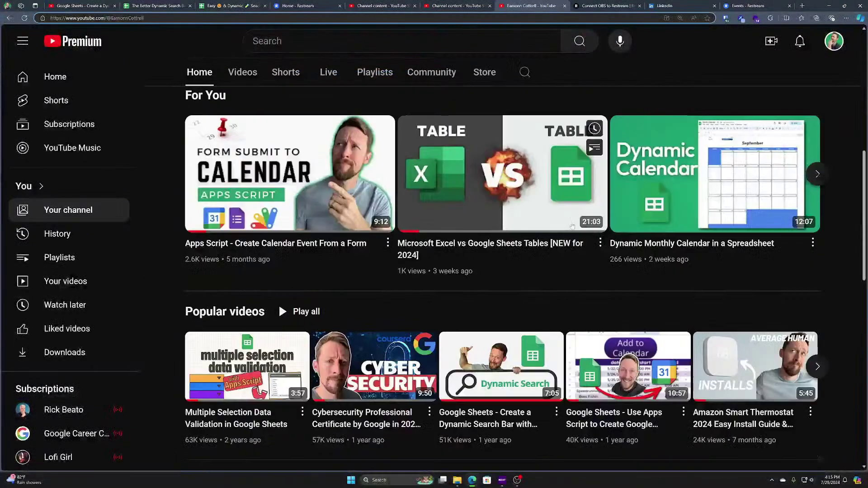
scroll(572, 225, down, 3)
scroll(406, 272, up, 1)
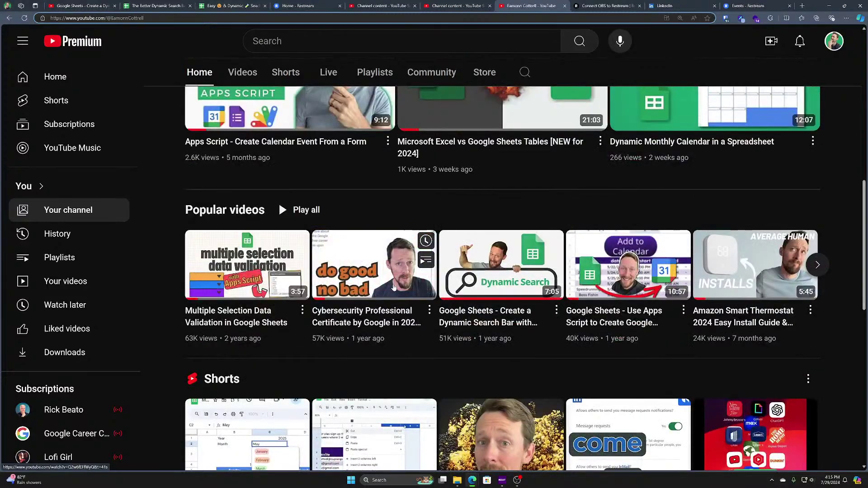
scroll(499, 335, down, 9)
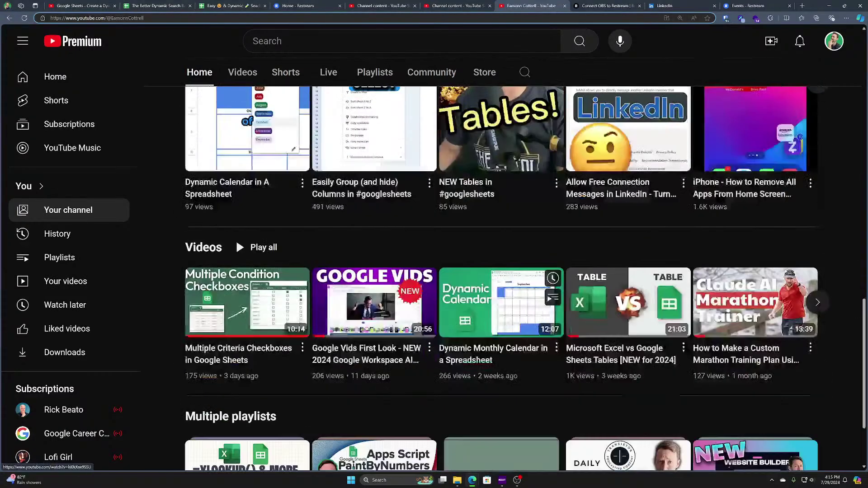
scroll(500, 316, down, 3)
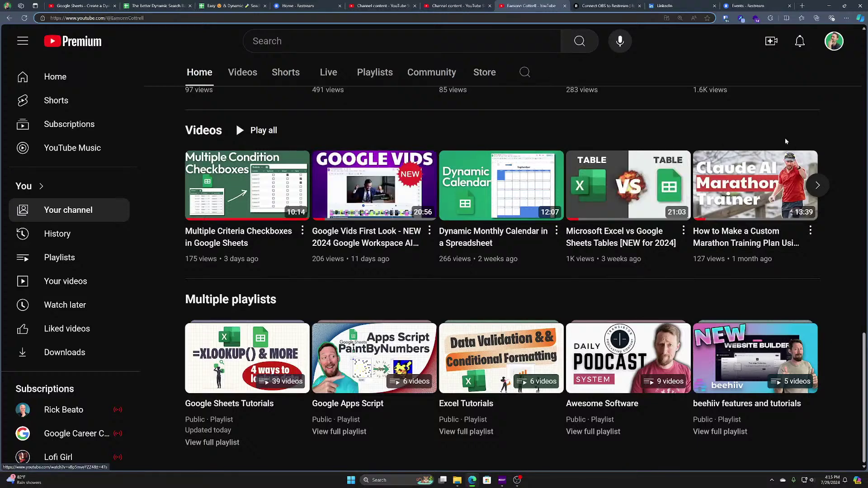
Step: Page twice through the Videos row, then open the channel's About details
click(824, 186)
click(822, 185)
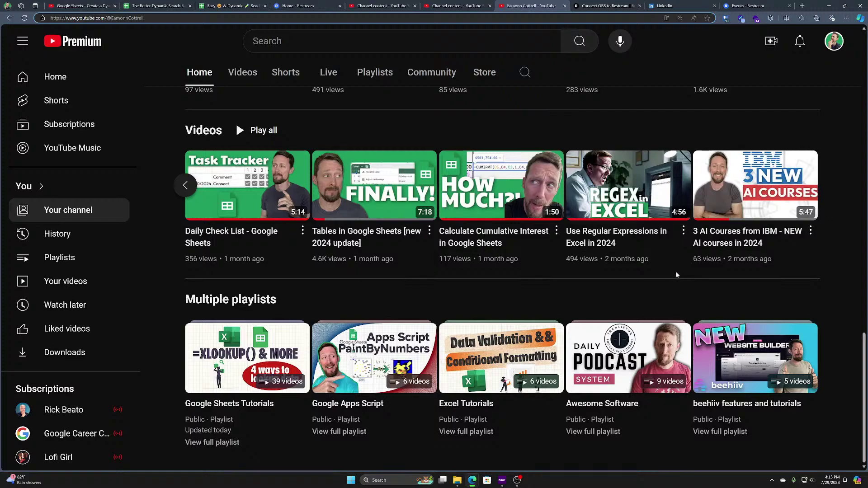
scroll(744, 219, up, 5)
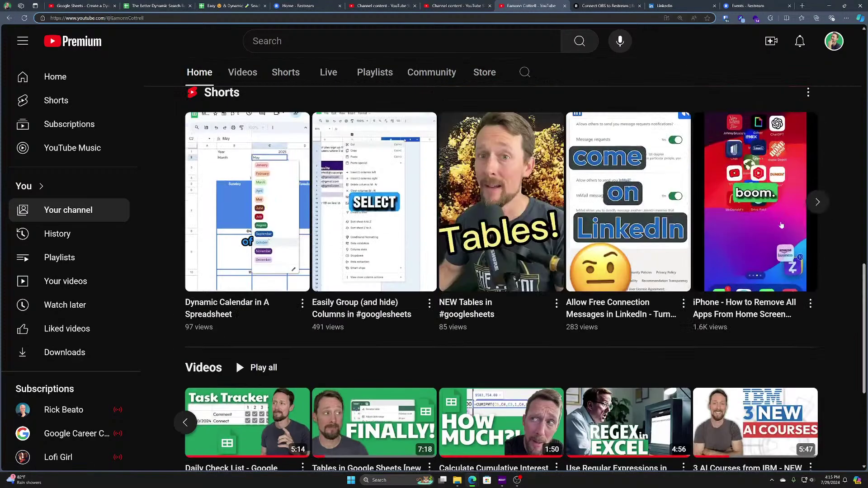
scroll(782, 217, up, 15)
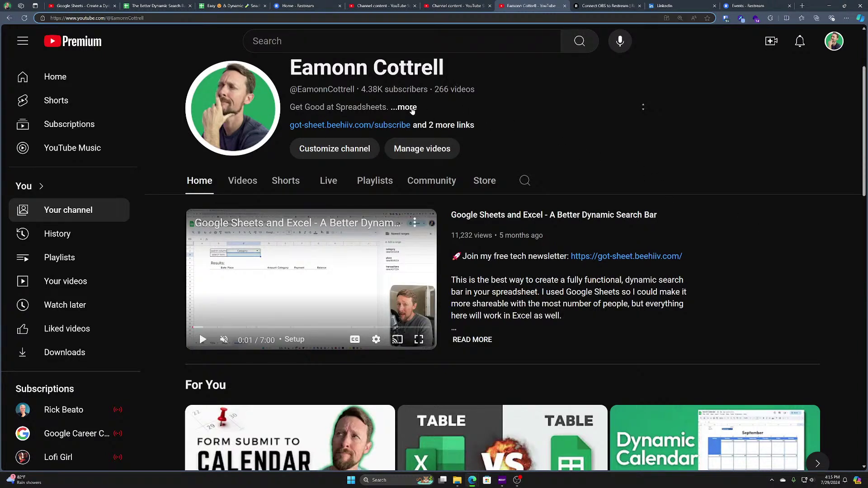
click(408, 107)
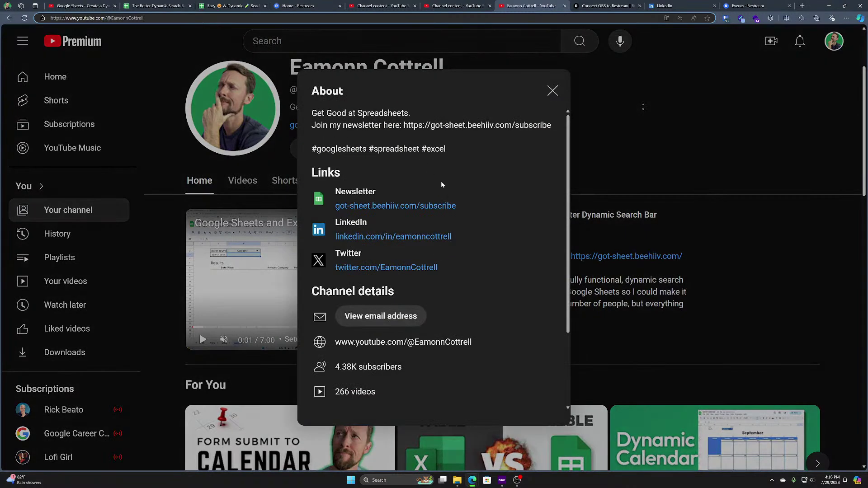
Step: Open the Got Sheet newsletter subscribe page and scroll through its testimonials and back up
click(439, 207)
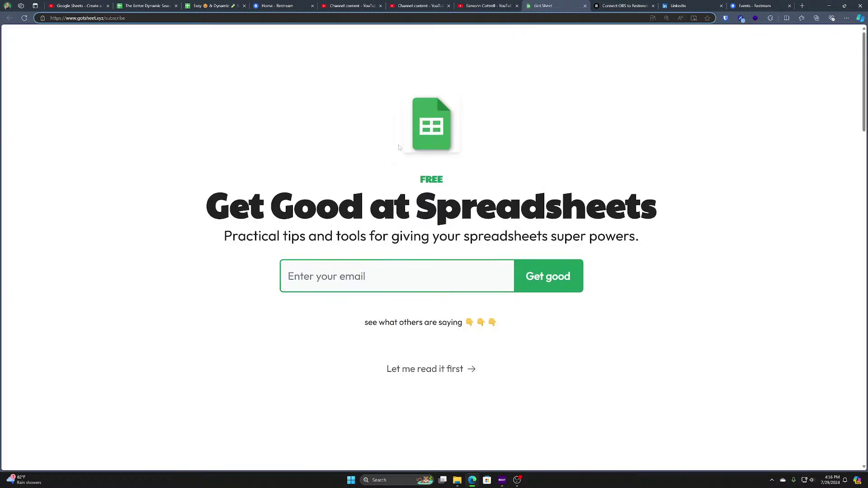
scroll(459, 167, down, 10)
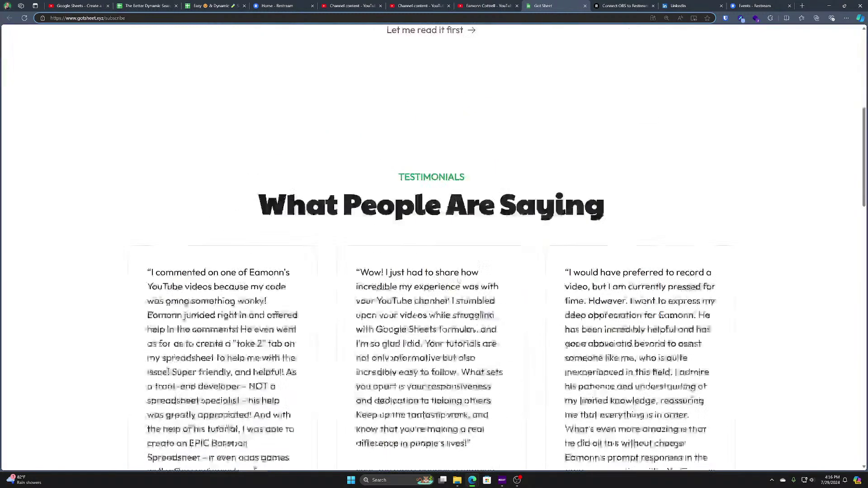
scroll(492, 266, down, 5)
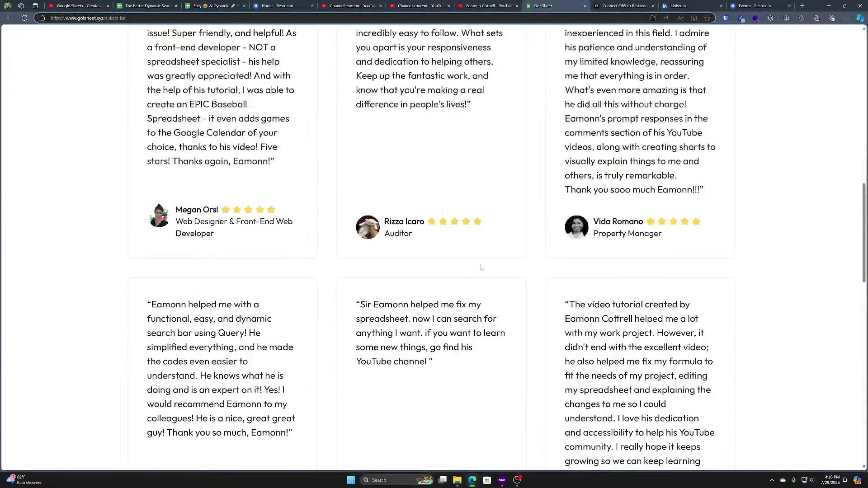
scroll(492, 266, down, 14)
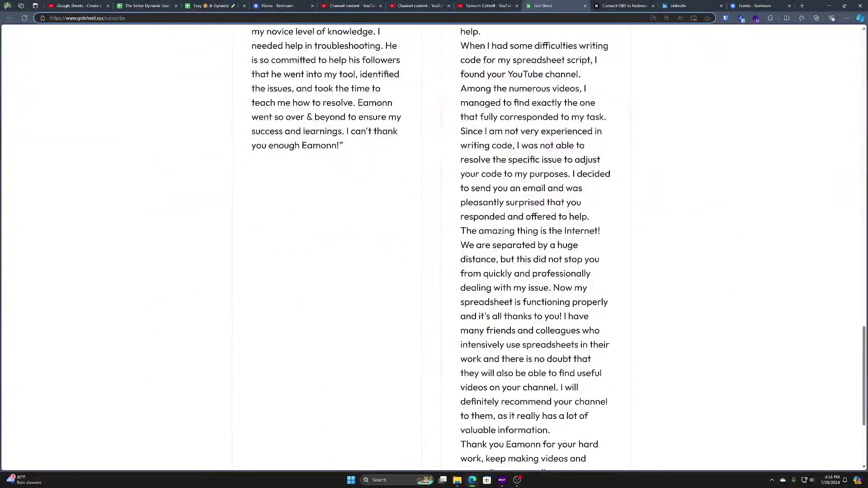
scroll(475, 253, up, 13)
scroll(475, 253, up, 17)
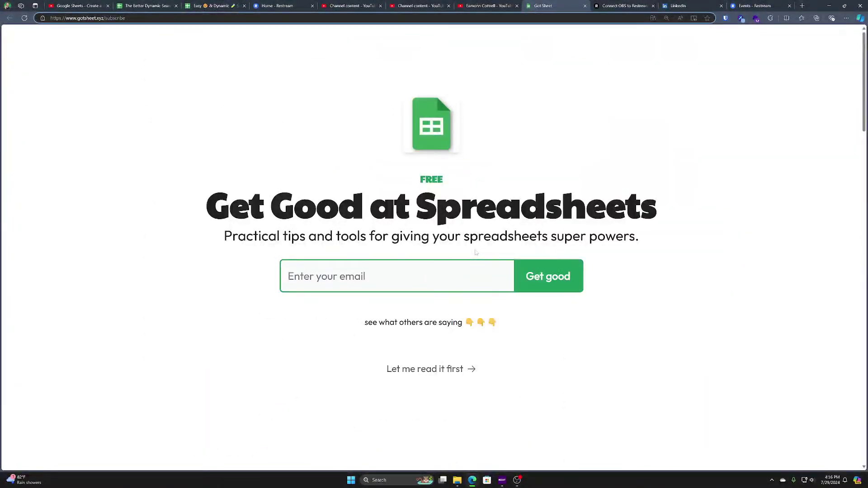